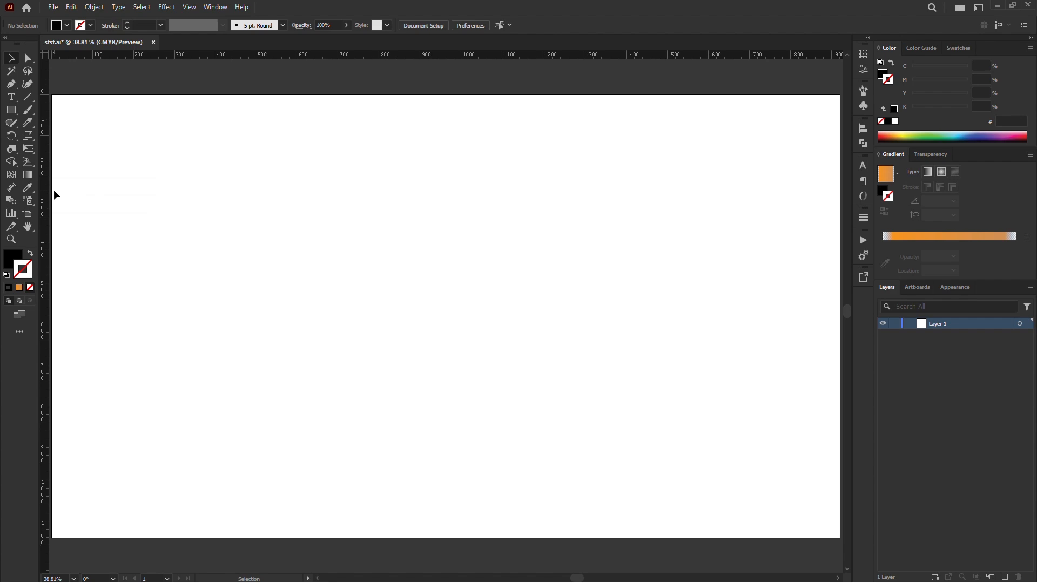
Step: Add the text "power" on the artboard, enlarge it to about 220 pt and set it in the Power Broker font
key(t)
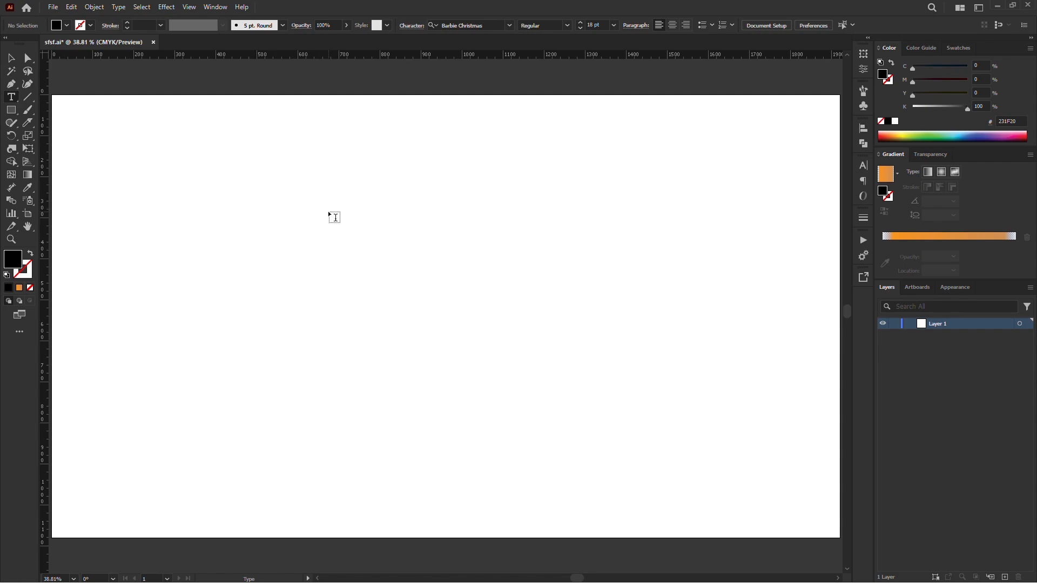
click(334, 236)
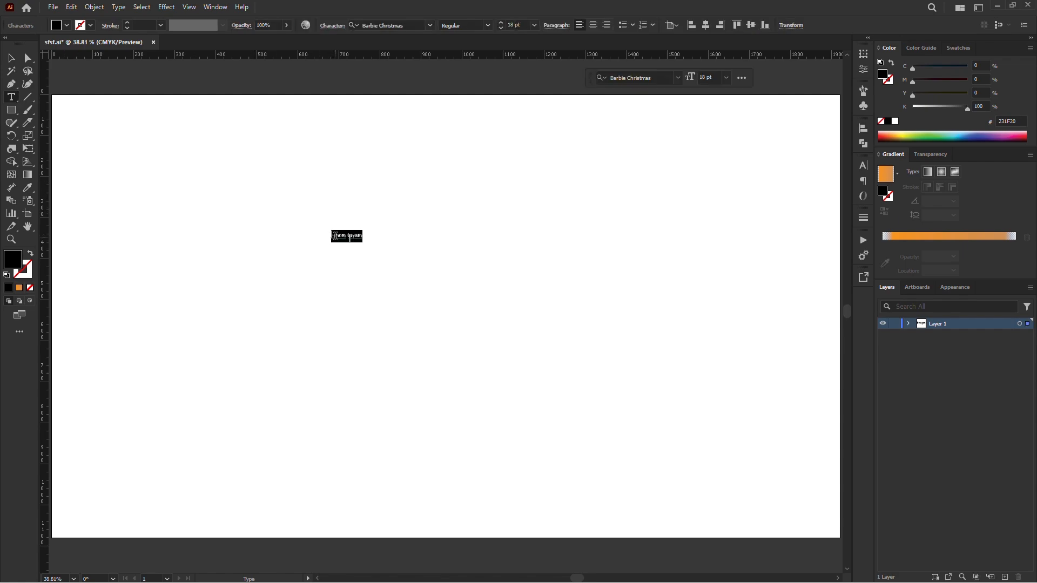
text(P)
key(Escape)
drag(345, 244, 449, 312)
drag(365, 228, 456, 236)
click(671, 77)
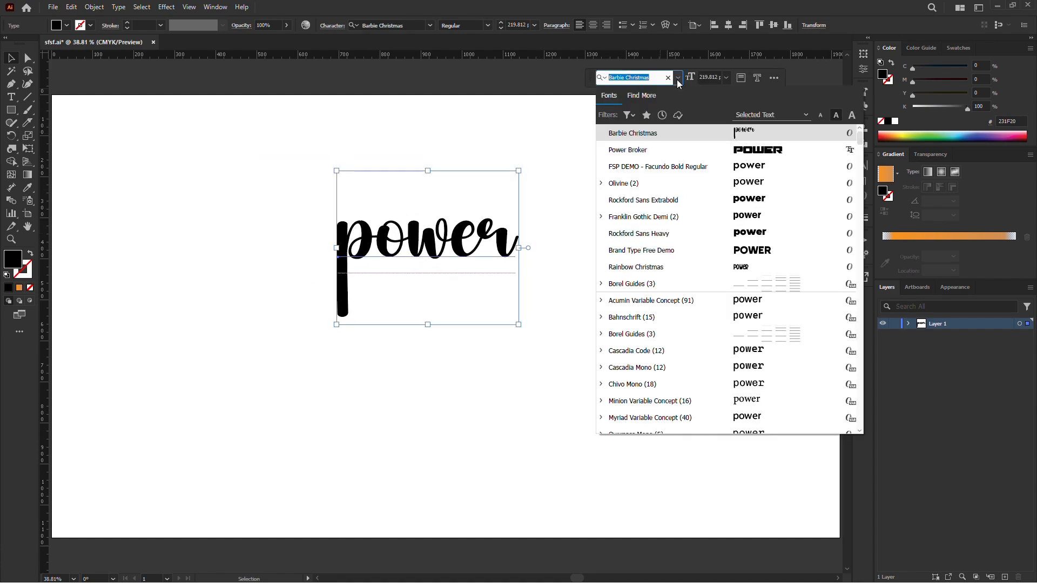
click(741, 147)
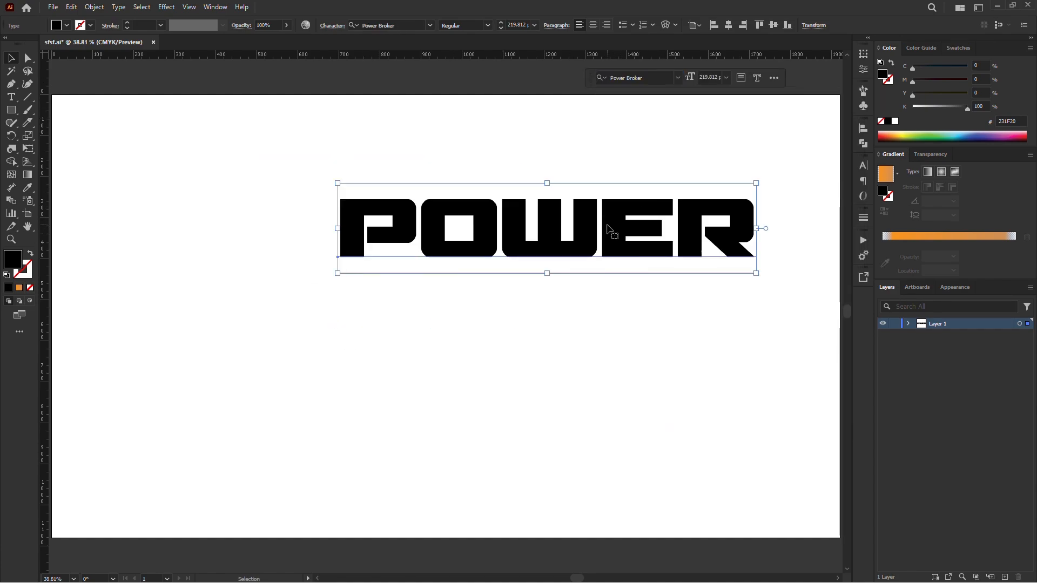
Step: Scale the word down to about 170 pt in the artboard's upper middle and convert it to outlines
drag(609, 229, 544, 212)
click(643, 76)
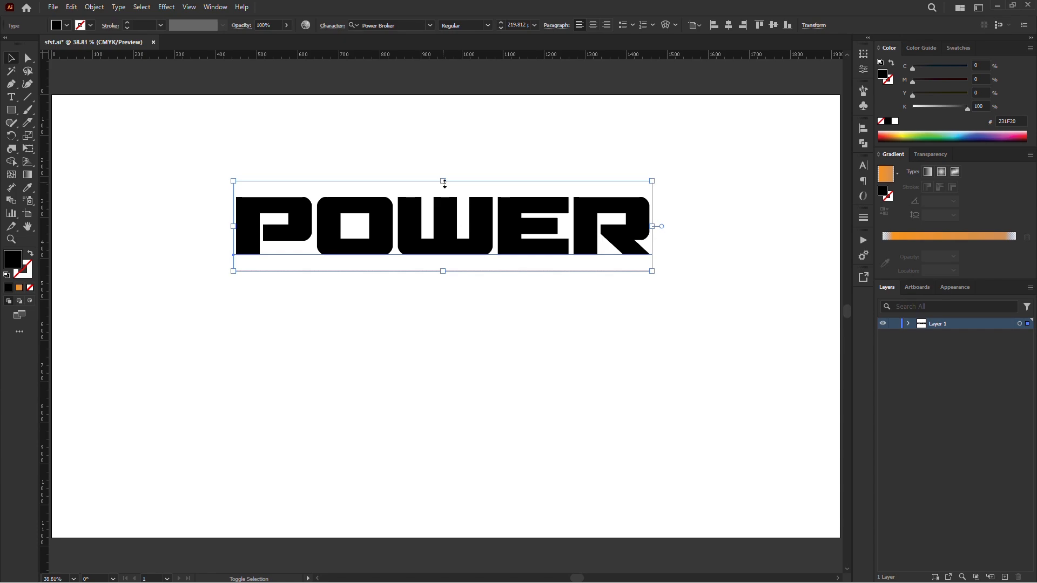
drag(443, 182, 445, 193)
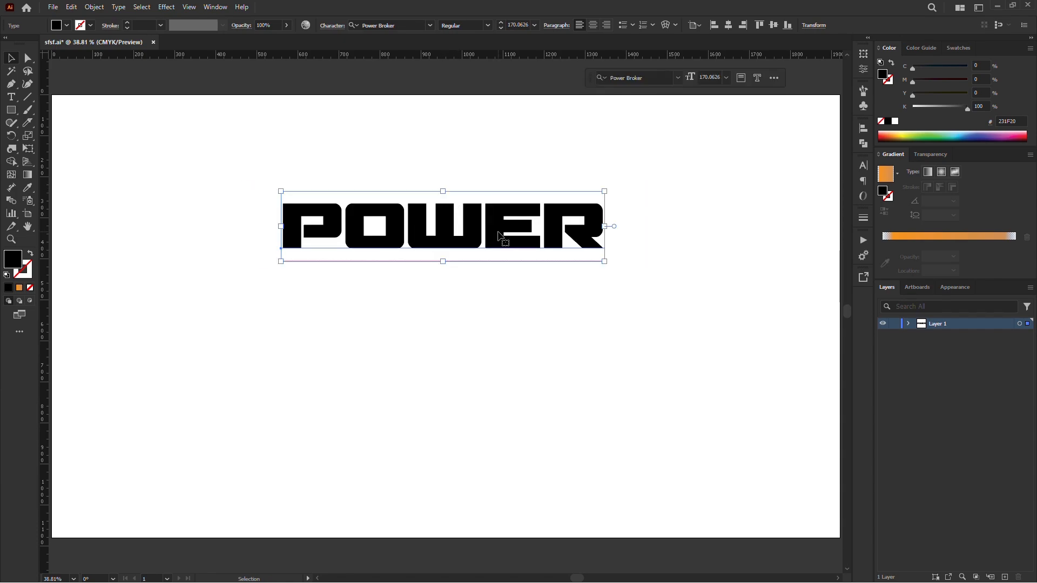
key(ctrl+shift+a)
key(ctrl+shift+o)
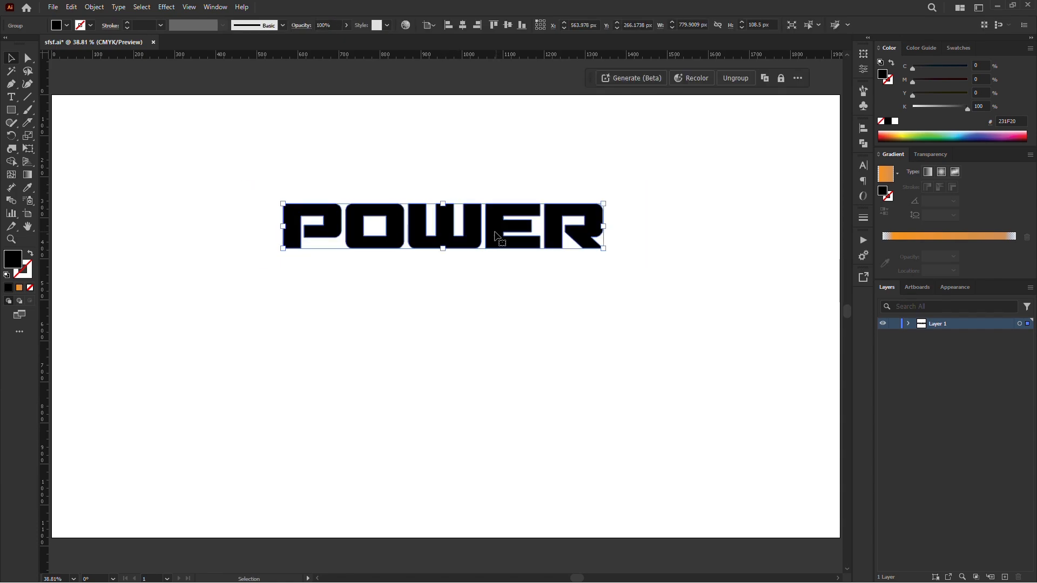
Step: Try placing a copy of the outlined word directly below the original and nudging it to adjust the gap
drag(498, 235, 500, 280)
scroll(551, 251, up, 3)
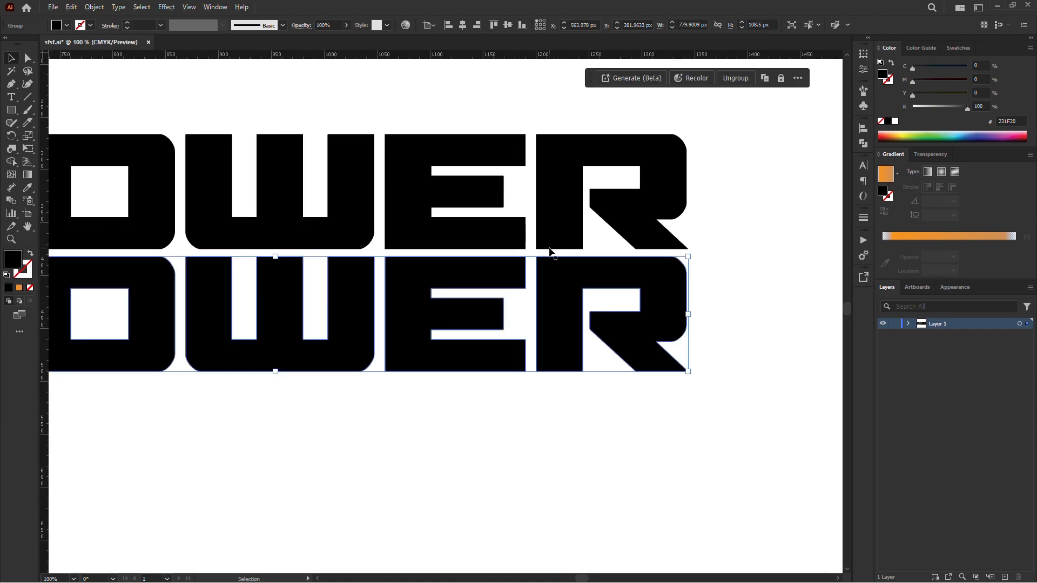
scroll(549, 251, down, 2)
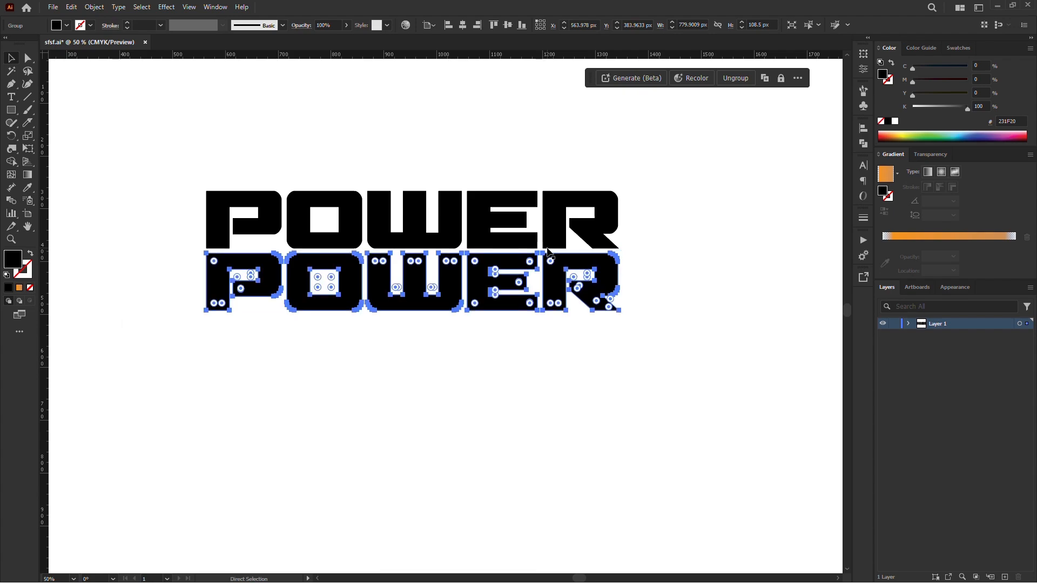
key(Down)
key(ctrl+z)
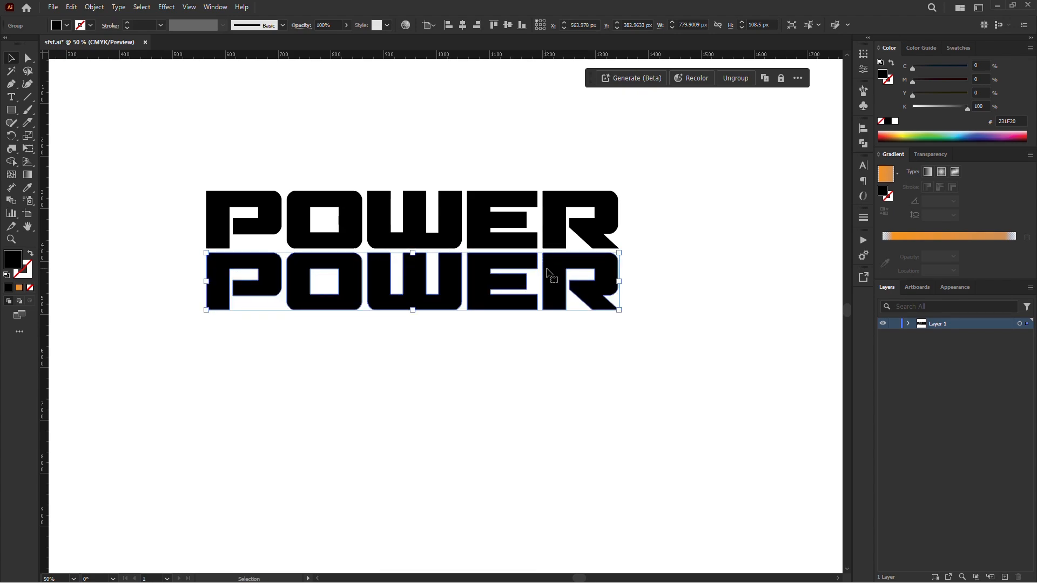
click(623, 260)
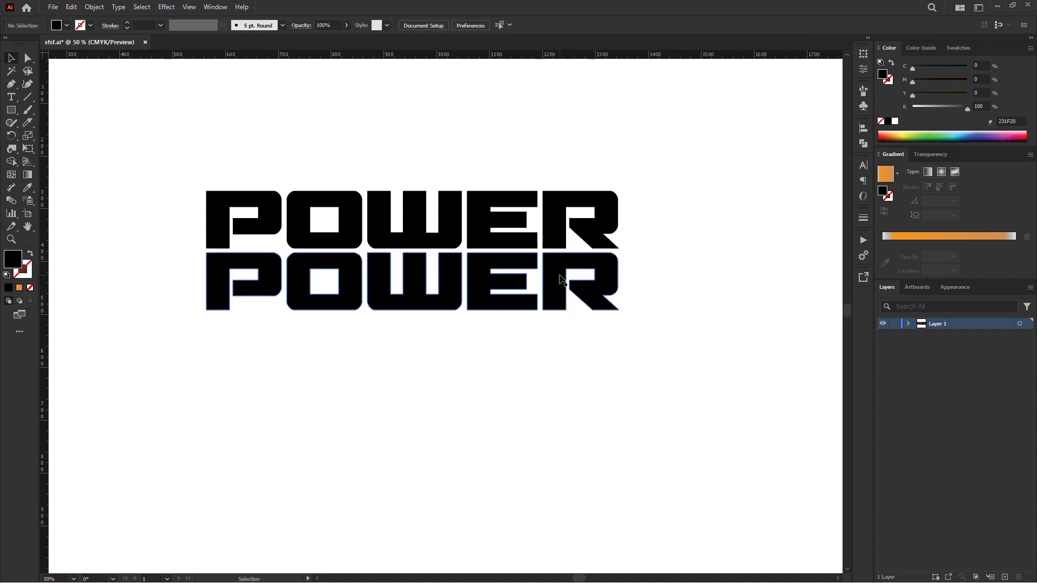
click(561, 281)
click(650, 262)
key(a)
key(ctrl+z)
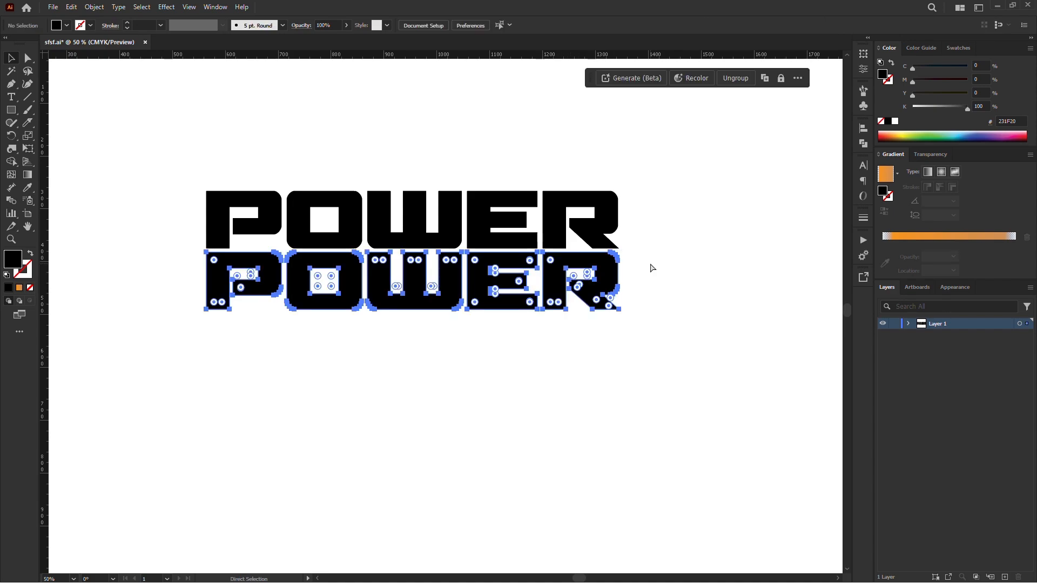
key(ctrl+z)
Step: Duplicate the word just below the original and repeat the copy three more times to stack five evenly spaced rows
drag(513, 232, 508, 284)
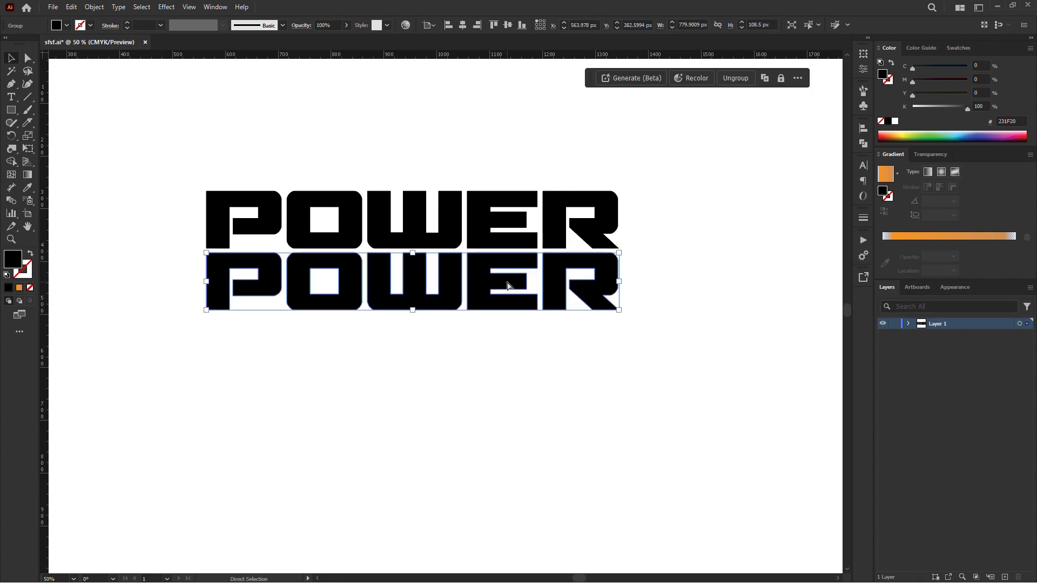
key(ctrl+d)
key(ctrl+d)
key(ctrl+d)
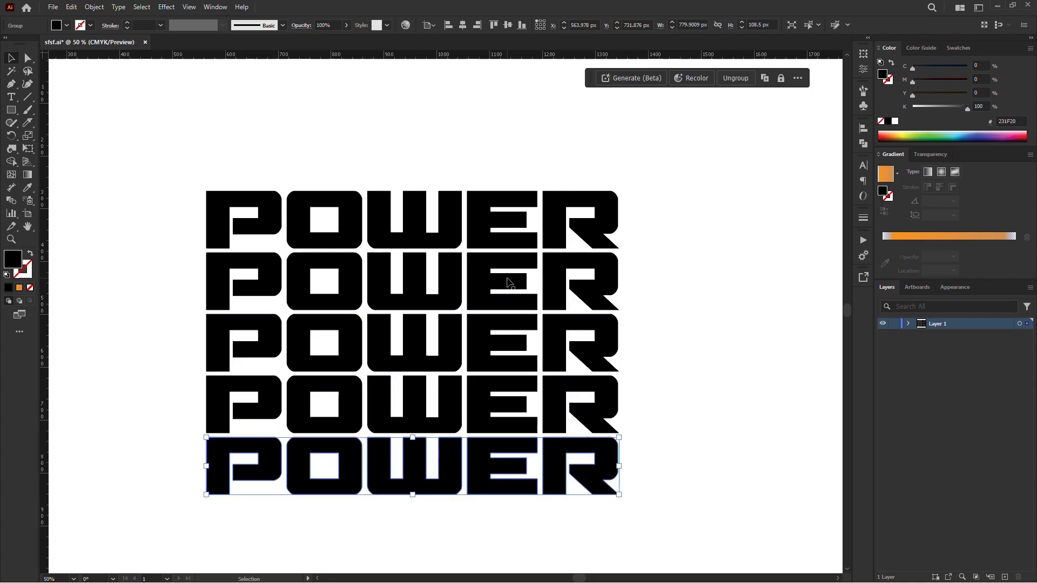
key(a)
key(Right)
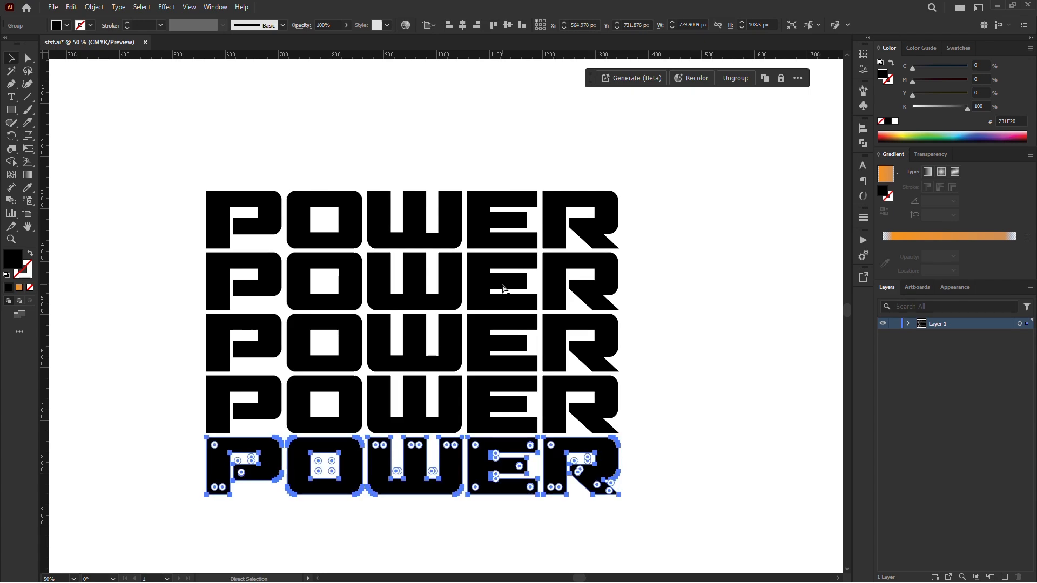
scroll(504, 290, down, 2)
key(ctrl+z)
key(v)
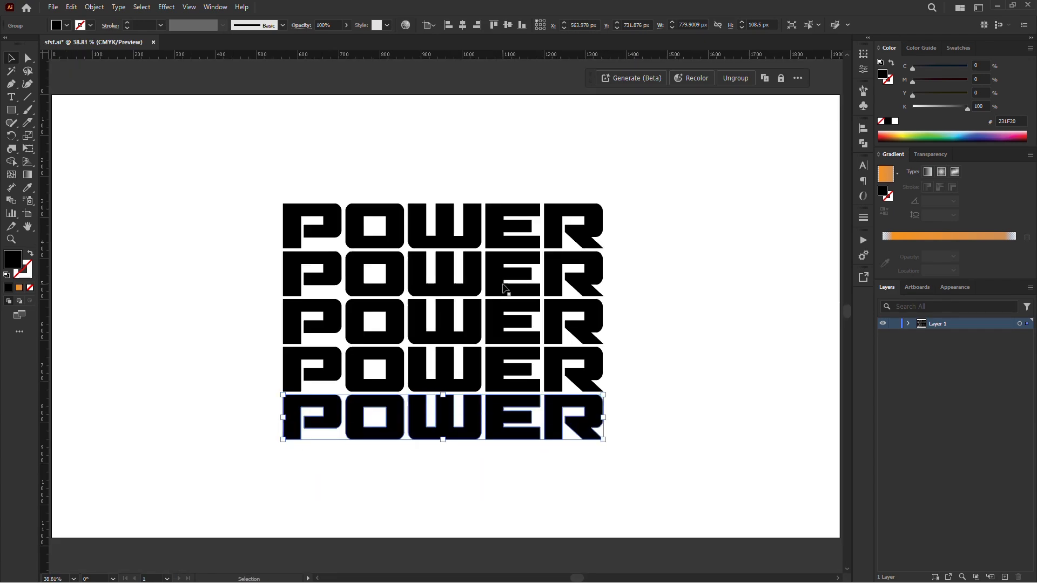
Step: Select all five POWER rows and group them
click(652, 298)
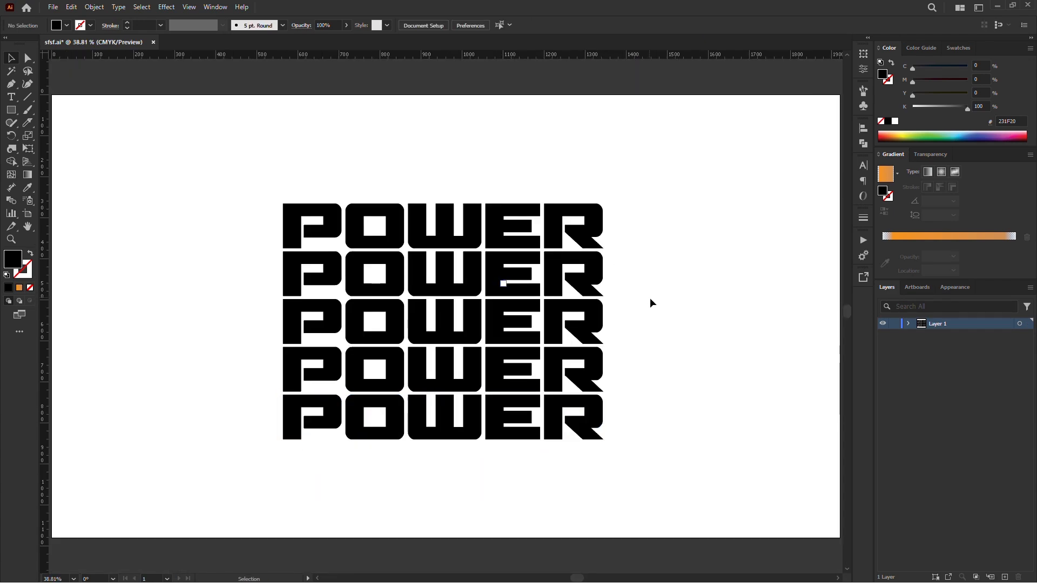
drag(631, 469, 304, 190)
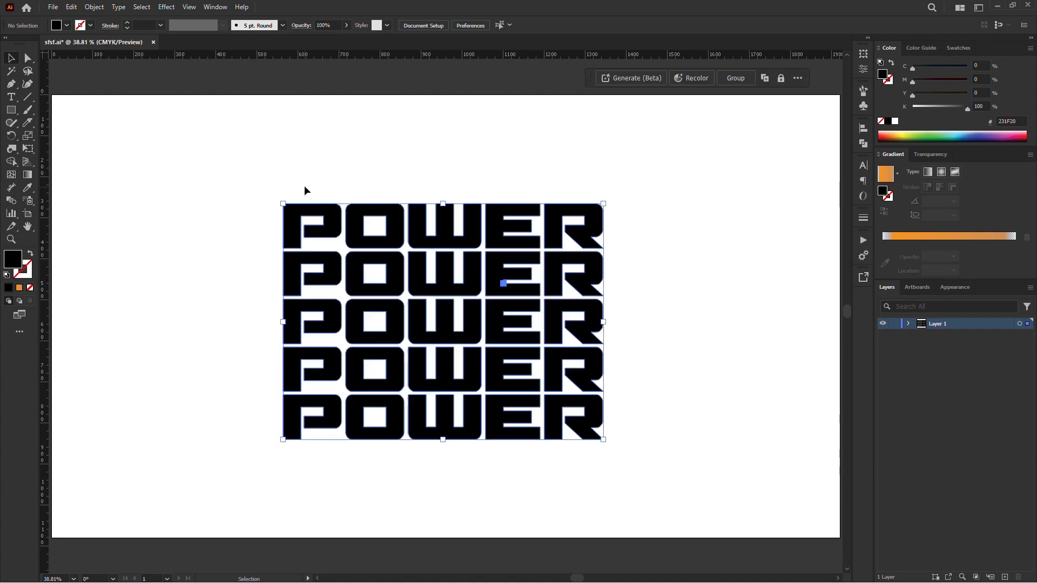
right_click(326, 218)
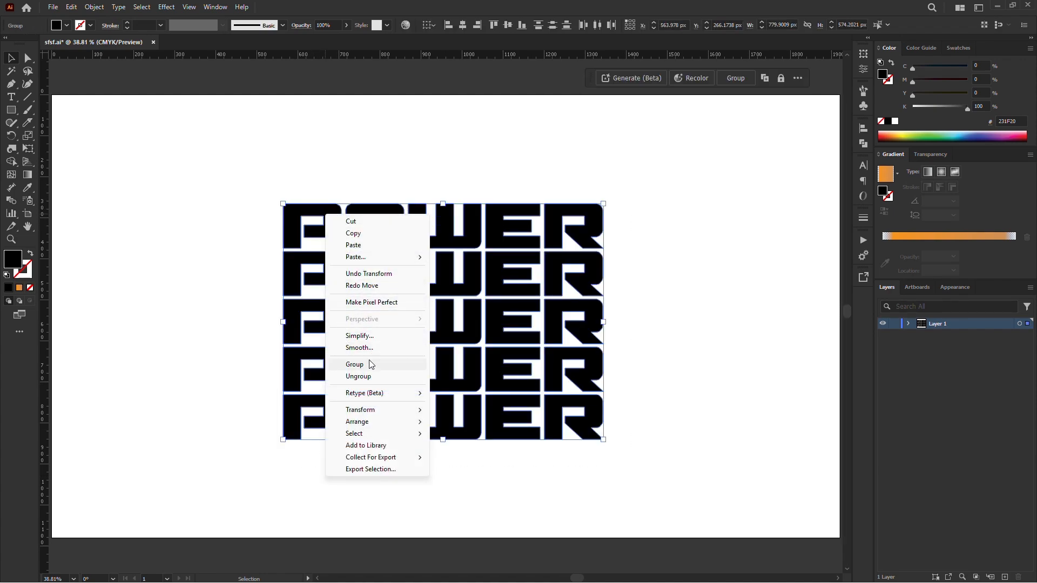
click(369, 366)
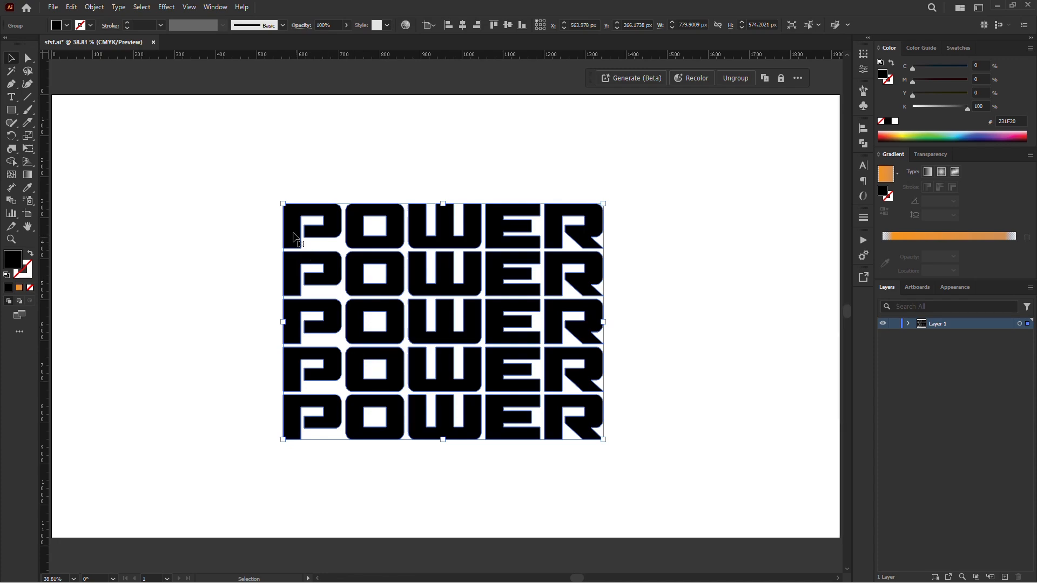
Step: Convert the grouped POWER rows into a Live Paint object and deselect it
click(94, 7)
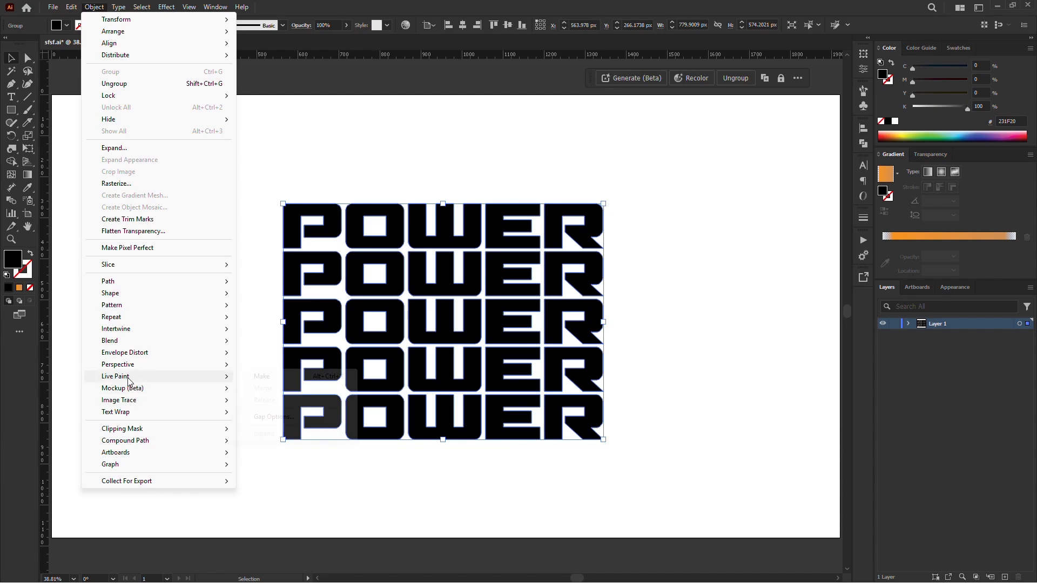
mouse_move(133, 380)
click(260, 378)
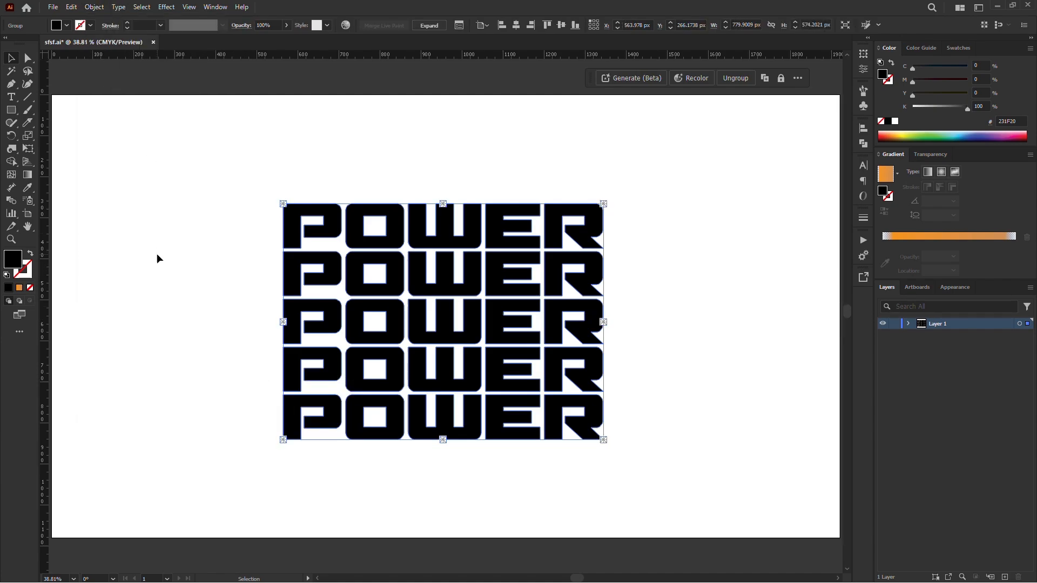
click(94, 7)
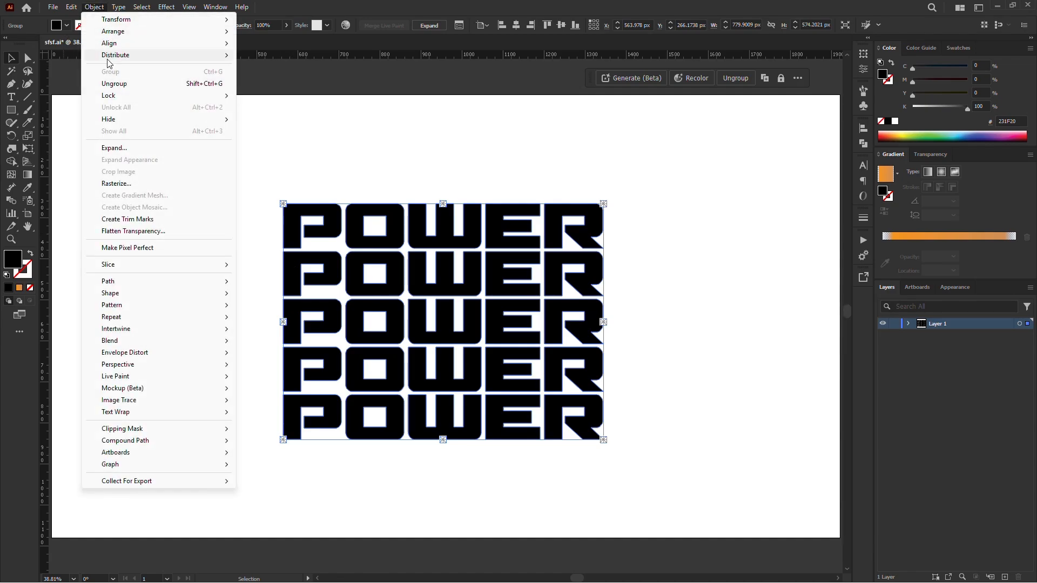
mouse_move(124, 370)
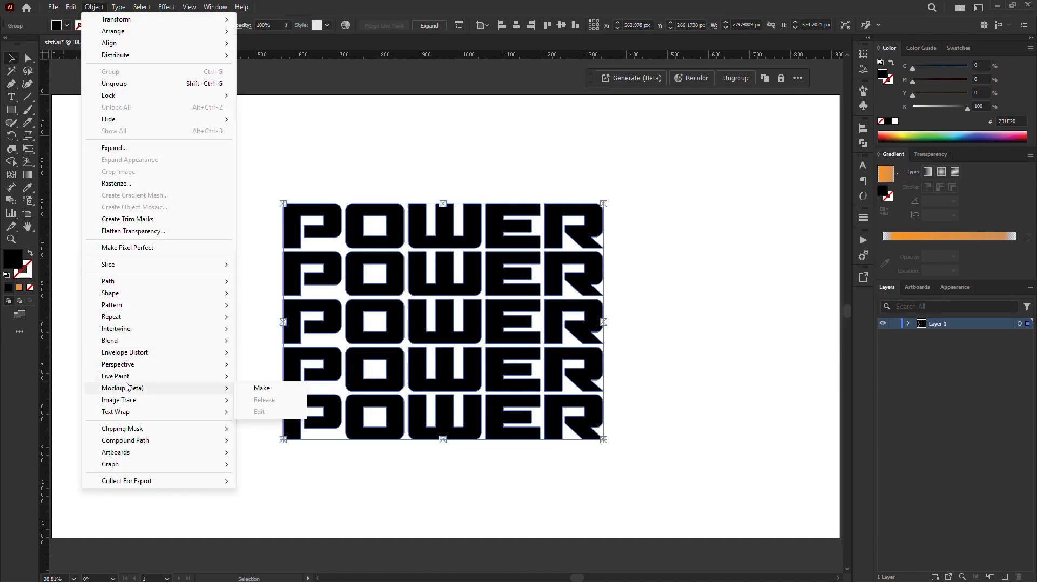
click(262, 169)
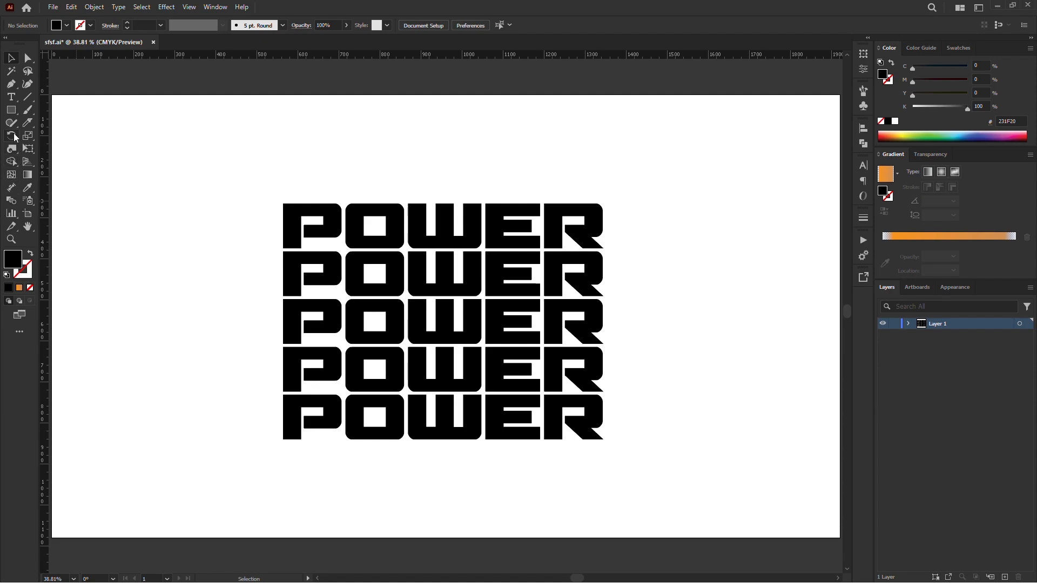
Step: Swirl the middle of the POWER block with the Twirl tool, using a large brush centered on the middle row
click(14, 130)
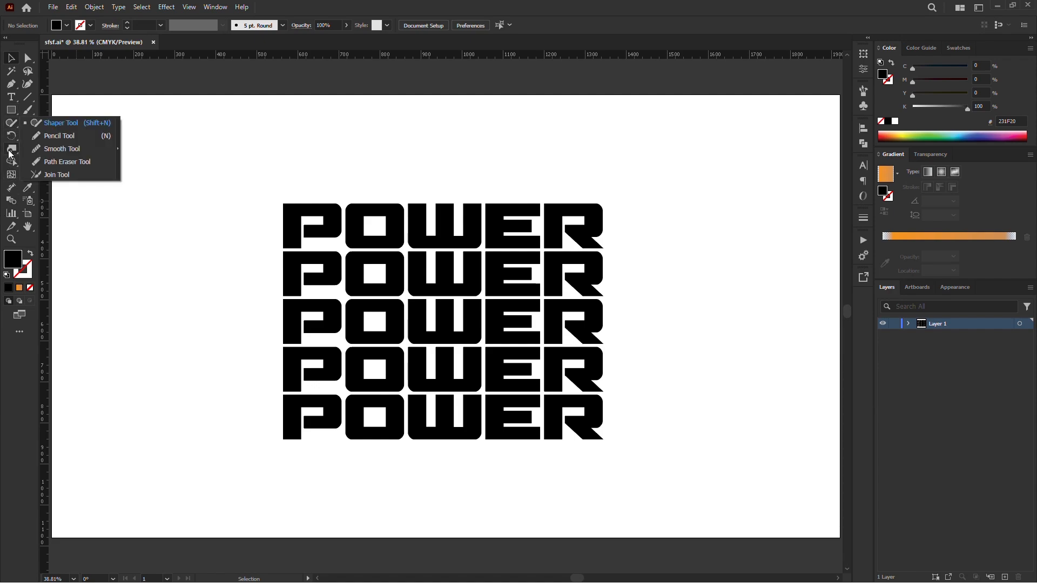
click(10, 154)
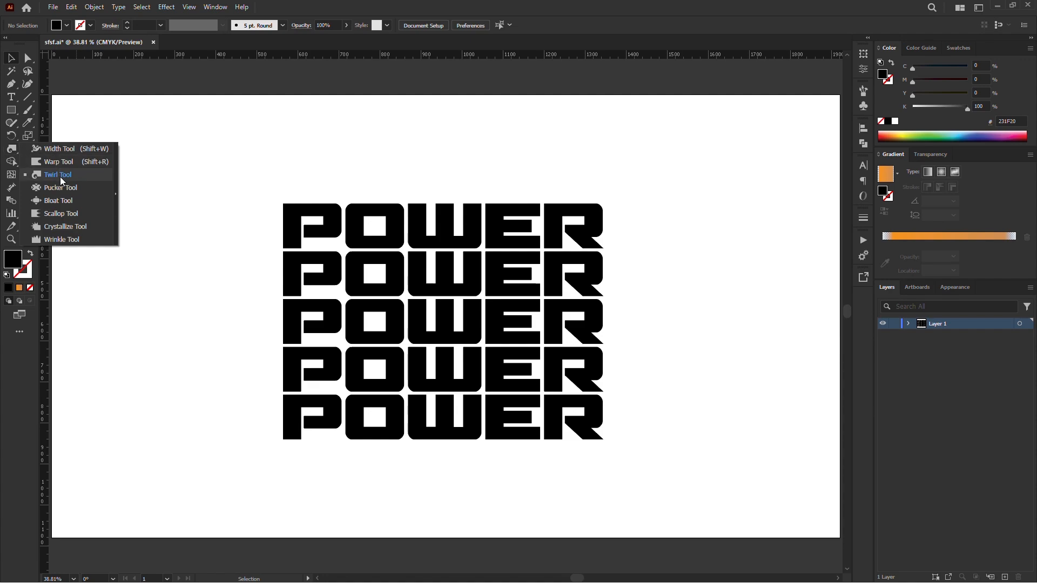
click(77, 179)
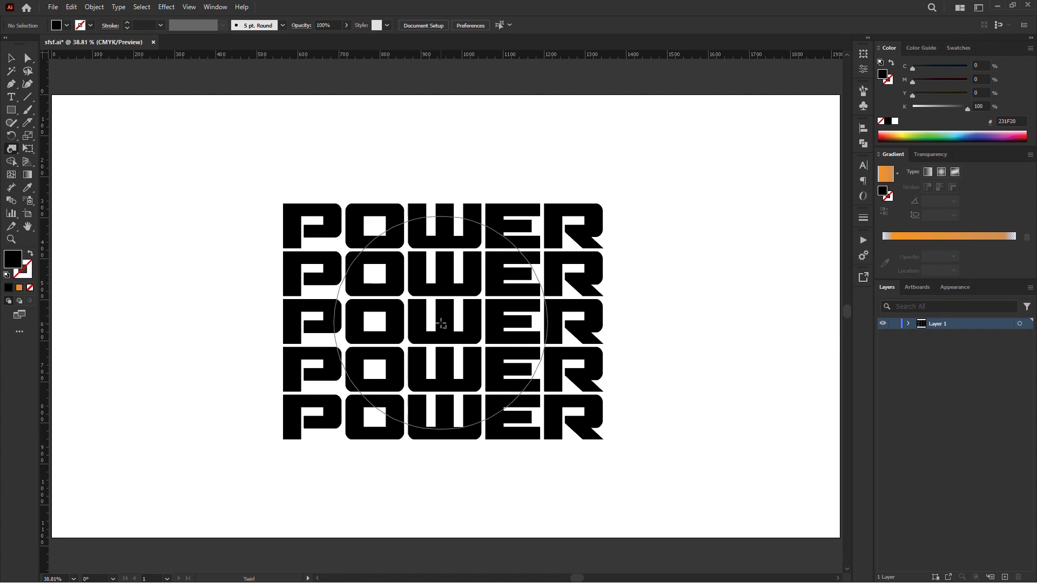
mouse_move(442, 323)
mouse_down()
mouse_move(416, 314)
mouse_move(439, 304)
mouse_move(427, 333)
mouse_move(444, 327)
mouse_up()
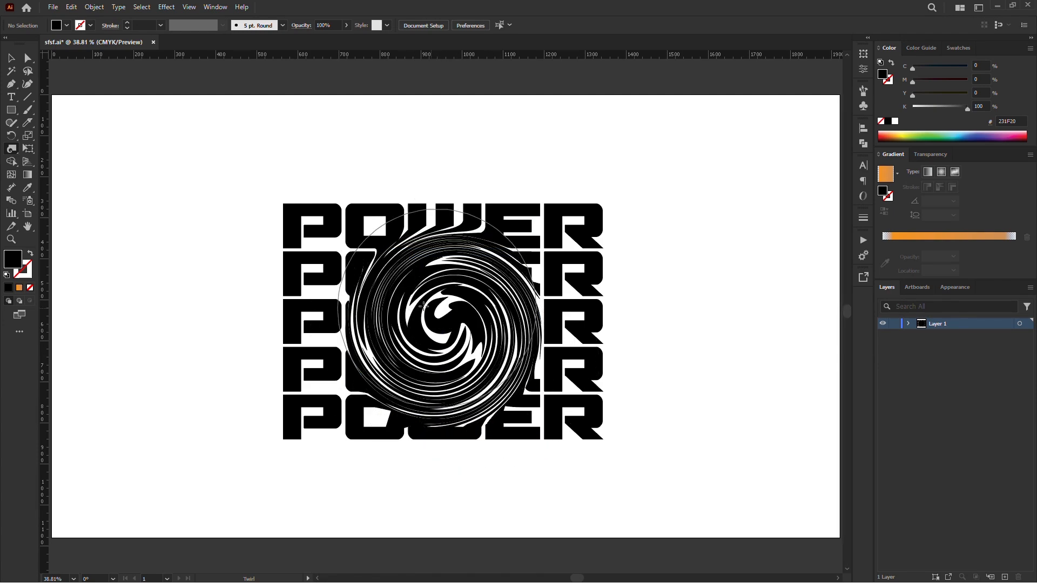
click(11, 58)
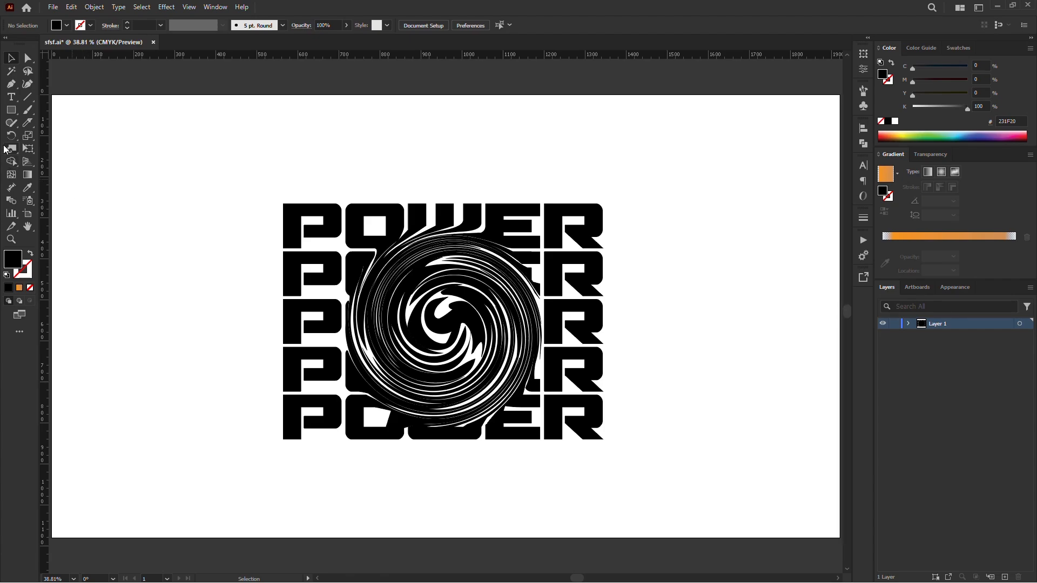
Step: Draw a circle about 387 px wide over the swirl's center and fill it with dark green (006838)
drag(11, 109, 48, 135)
mouse_move(153, 155)
mouse_down()
mouse_move(216, 224)
mouse_move(582, 434)
mouse_move(594, 454)
mouse_move(528, 372)
mouse_up()
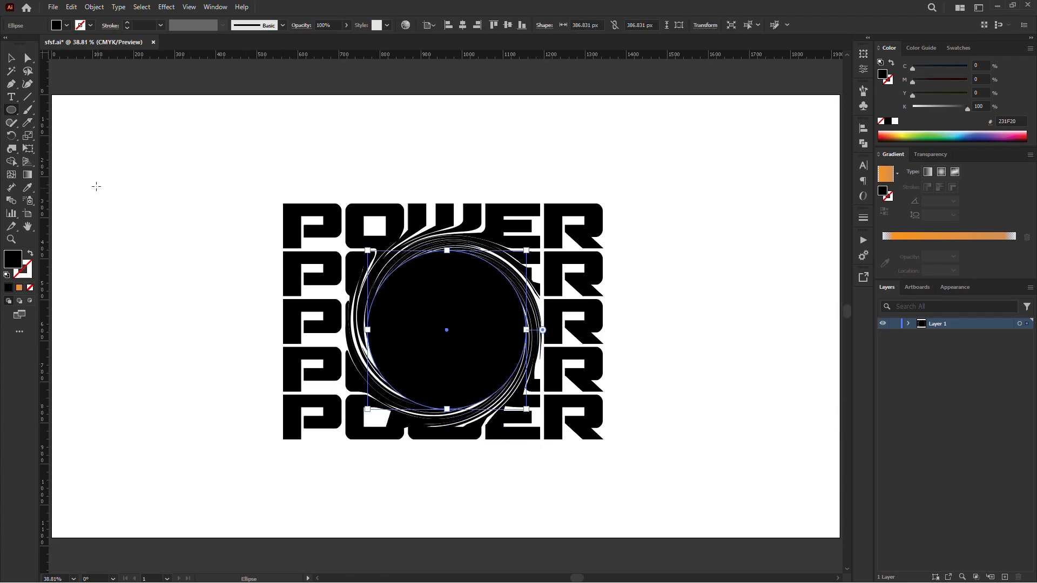
click(57, 27)
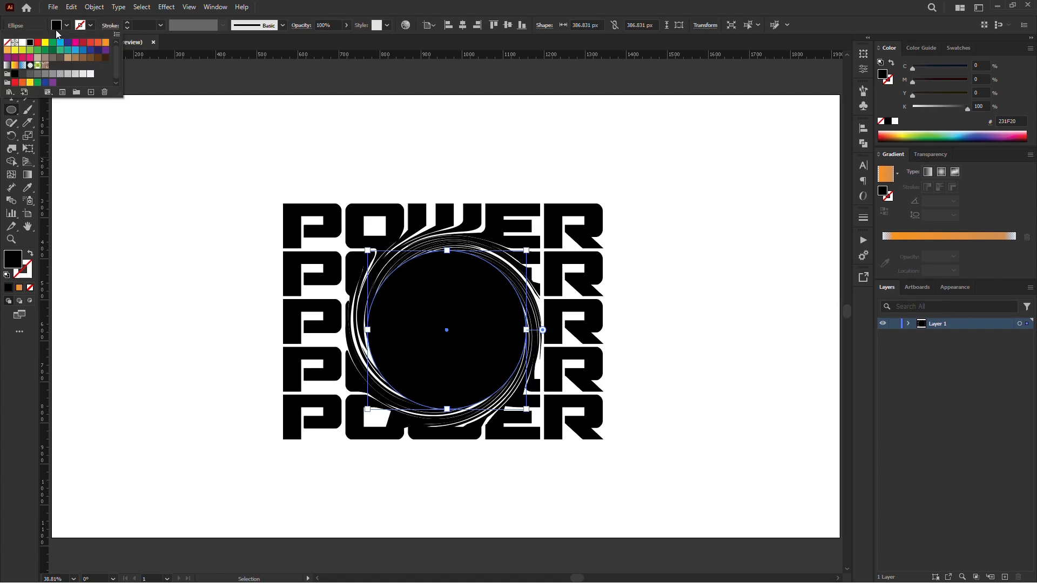
click(54, 50)
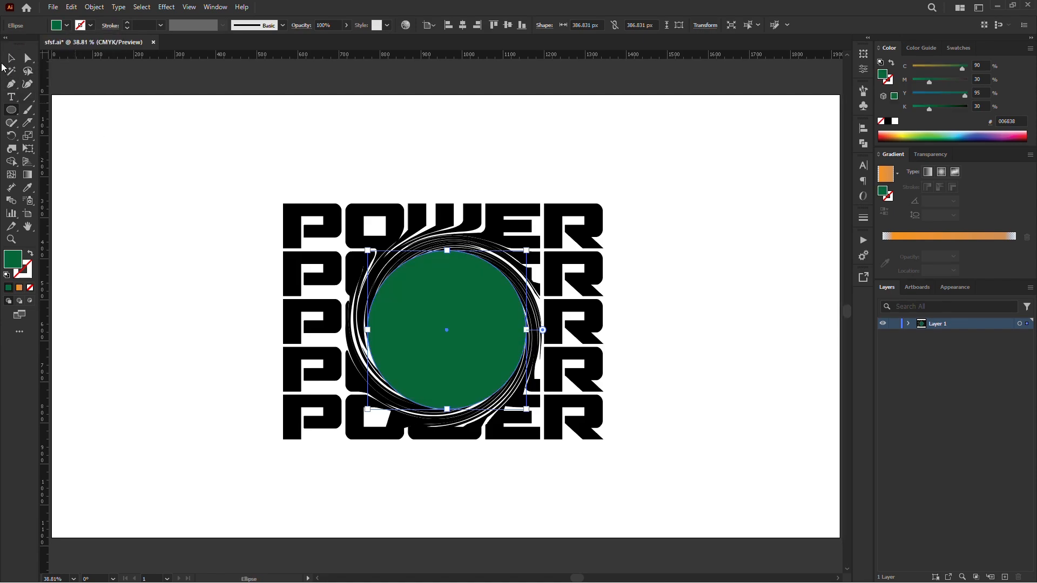
Step: Select the circle and the twirled lettering and align their centers horizontally
drag(199, 158, 694, 512)
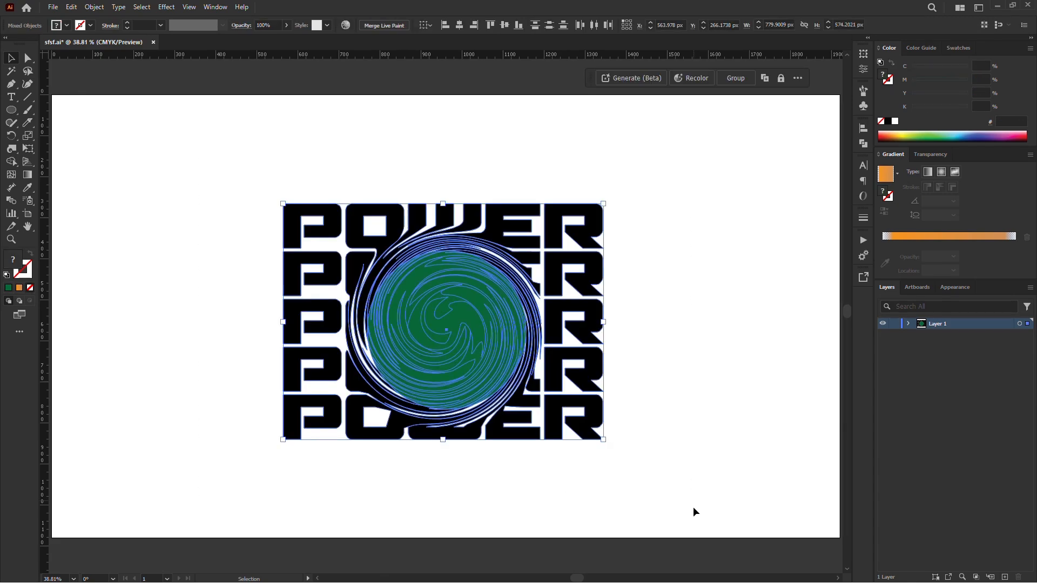
click(862, 129)
click(755, 157)
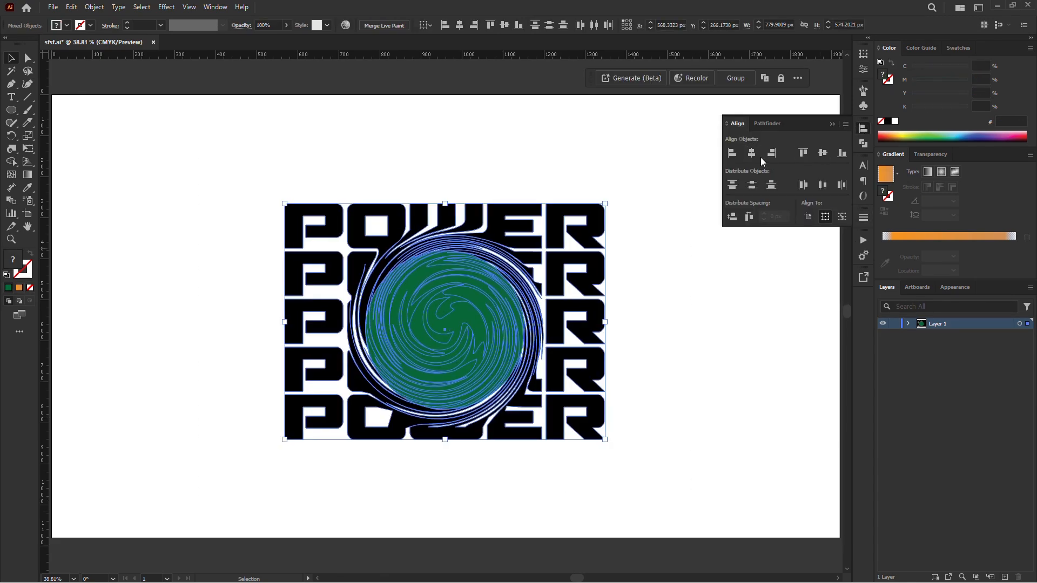
Step: Align the circle and twirled lettering by their vertical centers, and set the circle's fill to none
click(816, 153)
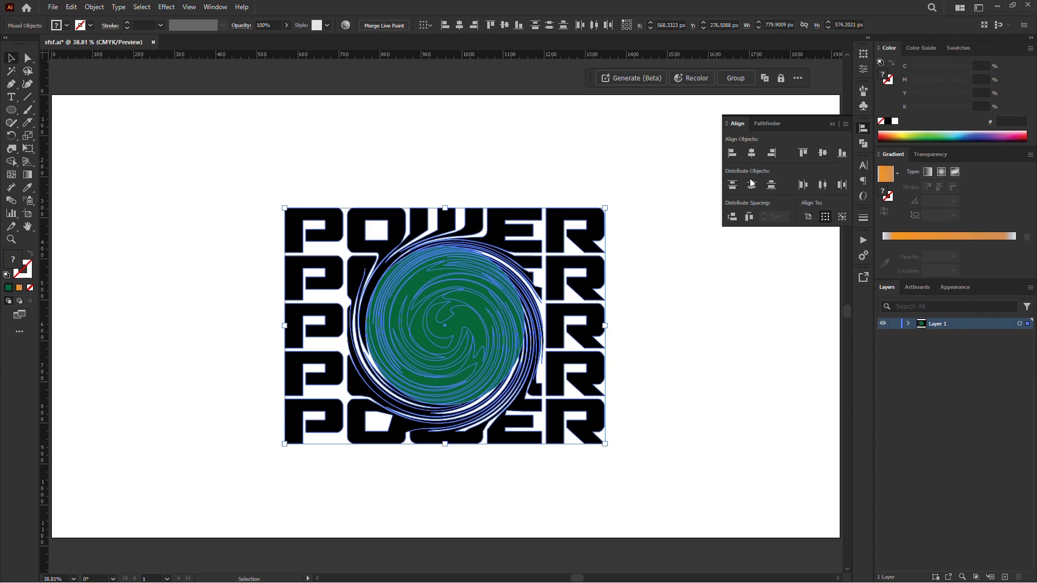
click(628, 209)
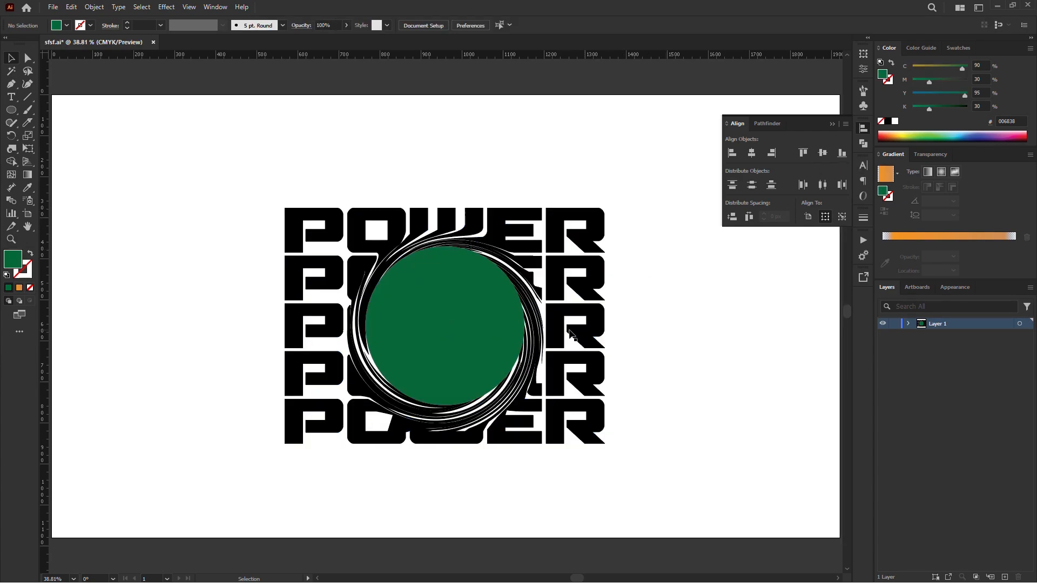
click(478, 308)
click(56, 25)
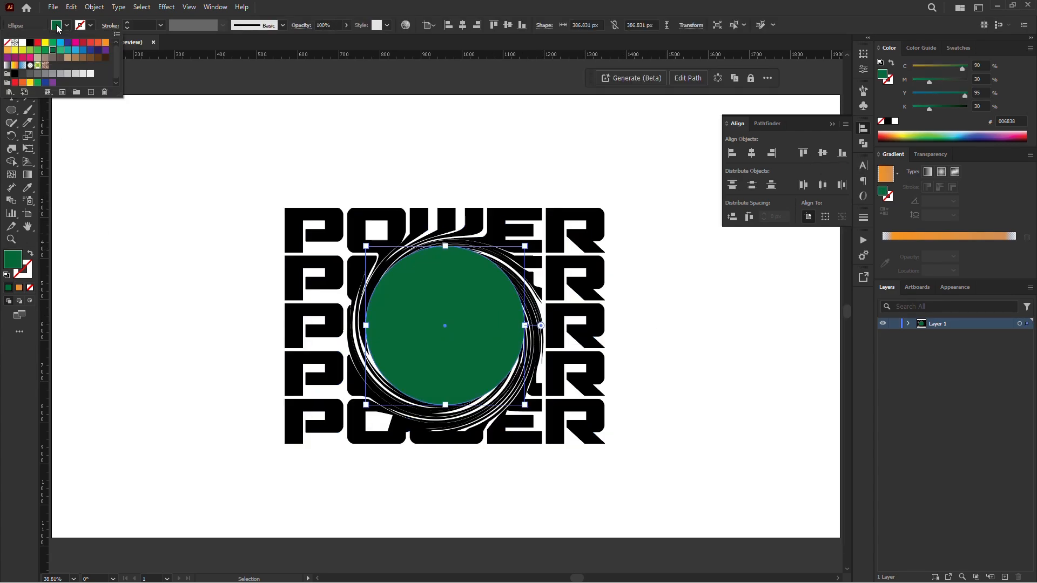
click(9, 43)
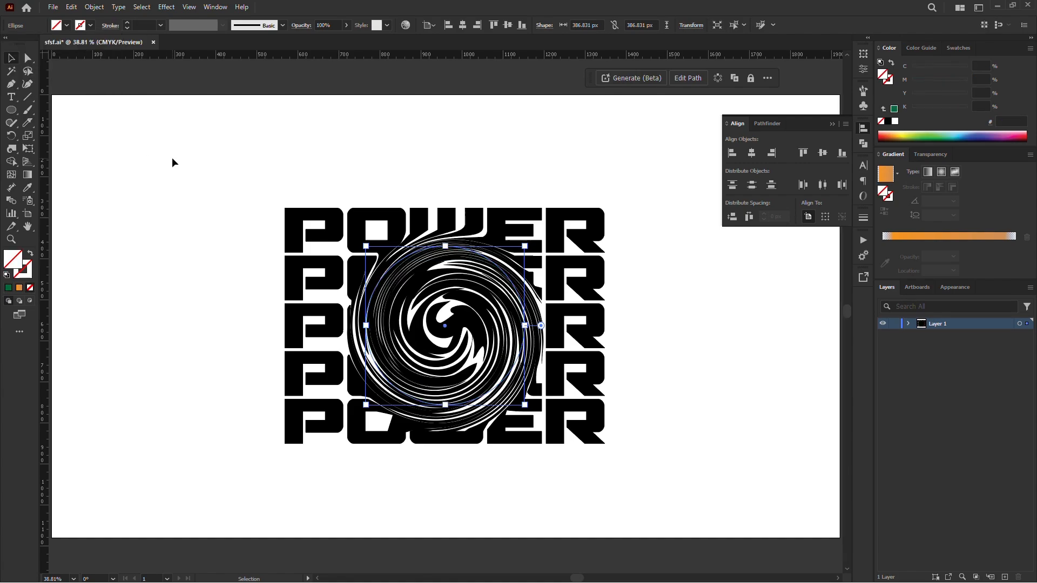
Step: Combine the circle and twirled lettering into a single Live Paint object and expand it
drag(172, 158, 710, 507)
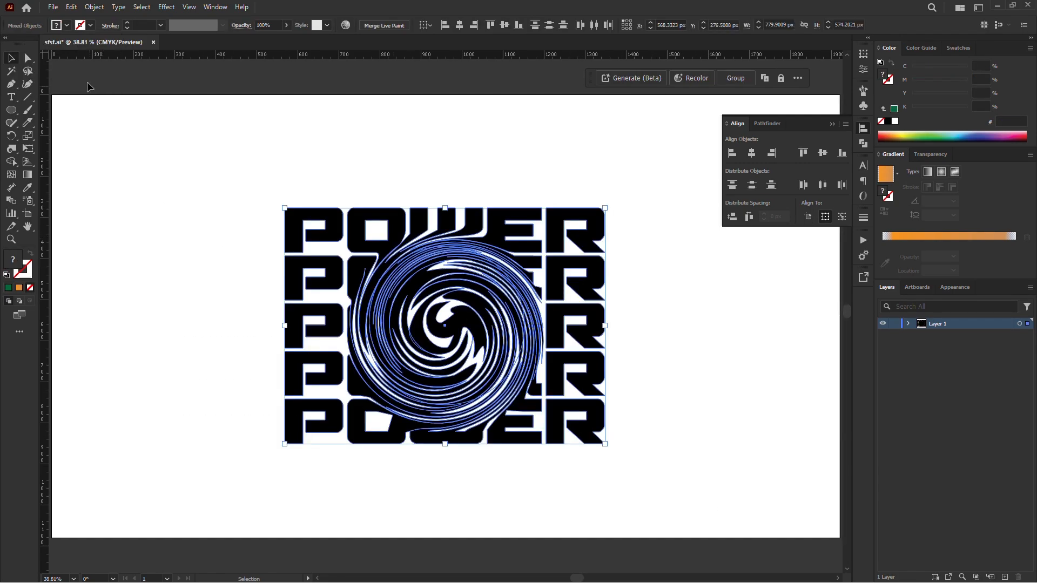
click(94, 7)
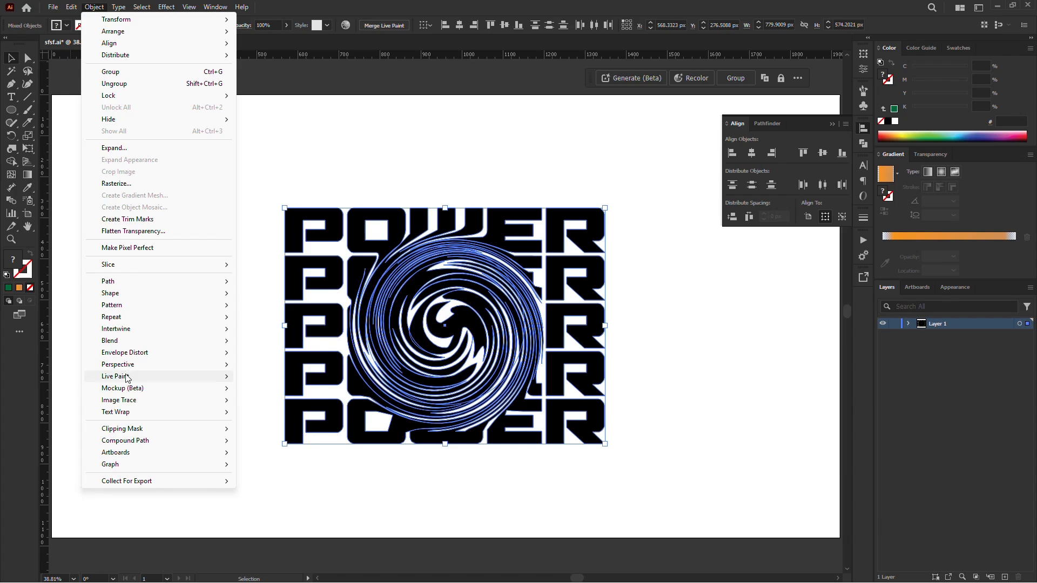
mouse_move(127, 377)
click(256, 373)
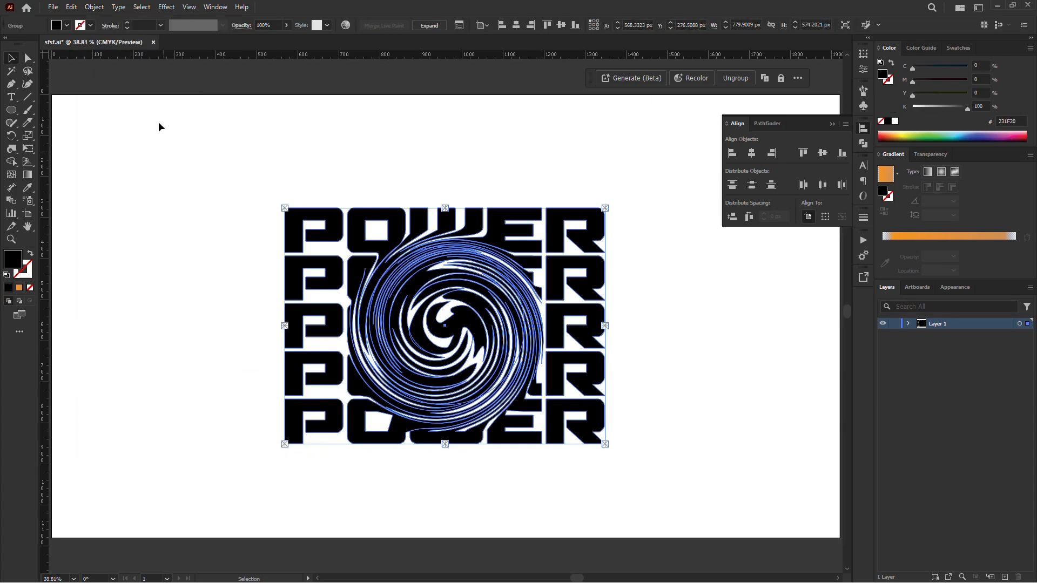
click(94, 11)
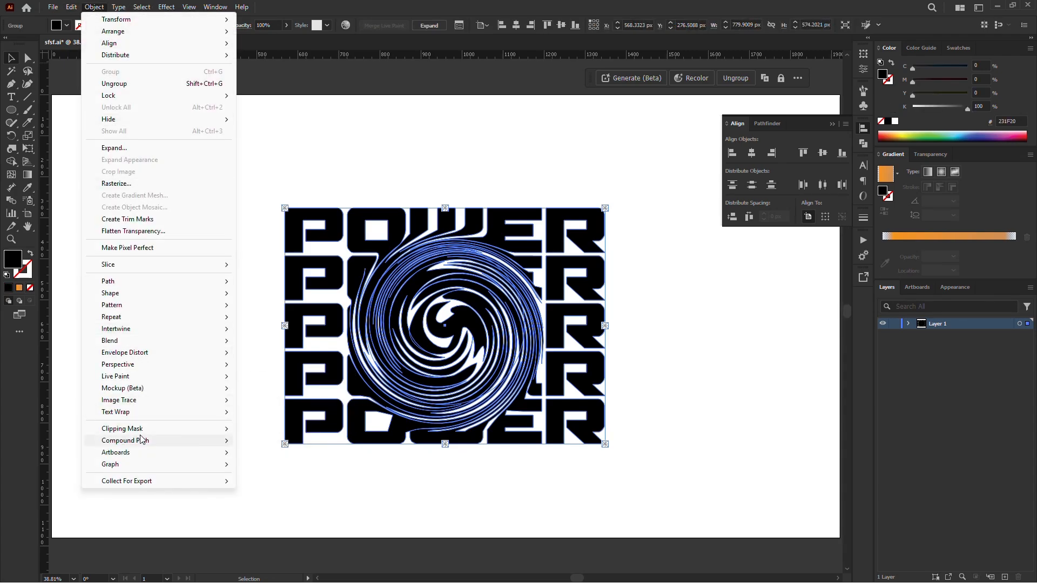
mouse_move(134, 377)
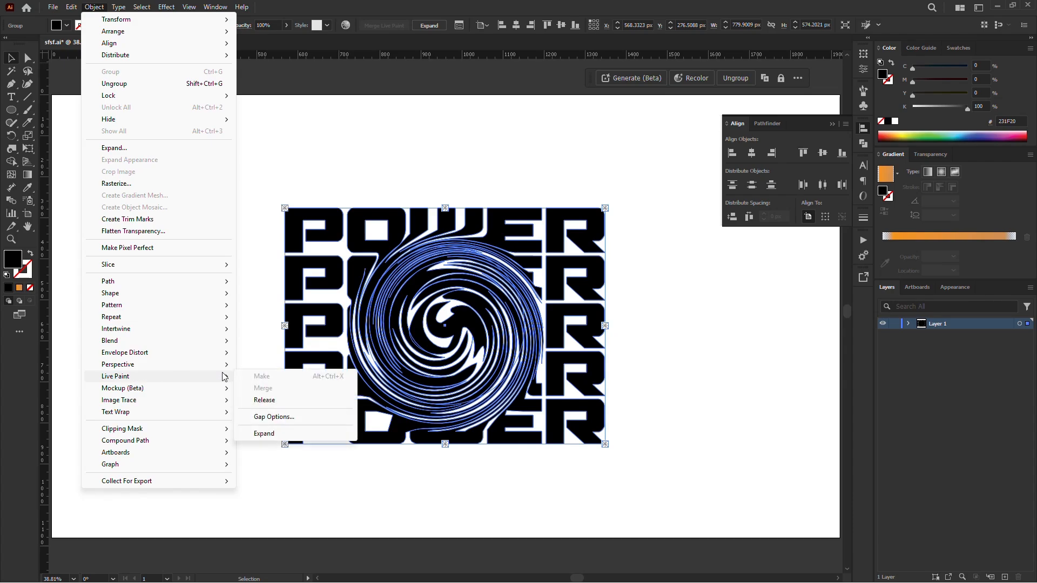
click(277, 433)
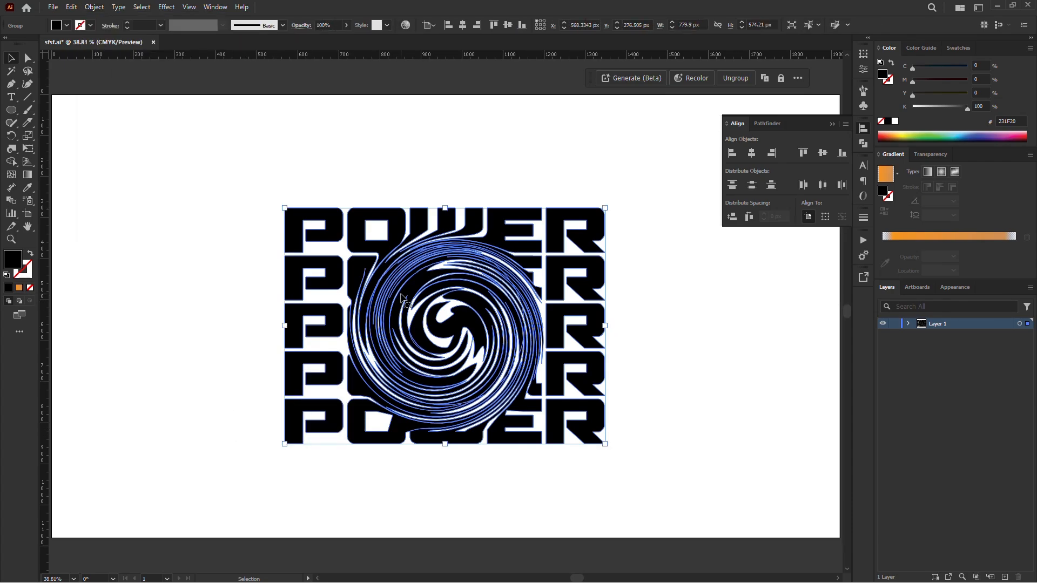
Step: Delete the large black swirl shapes inside the circle with the Shape Builder tool
scroll(404, 300, up, 3)
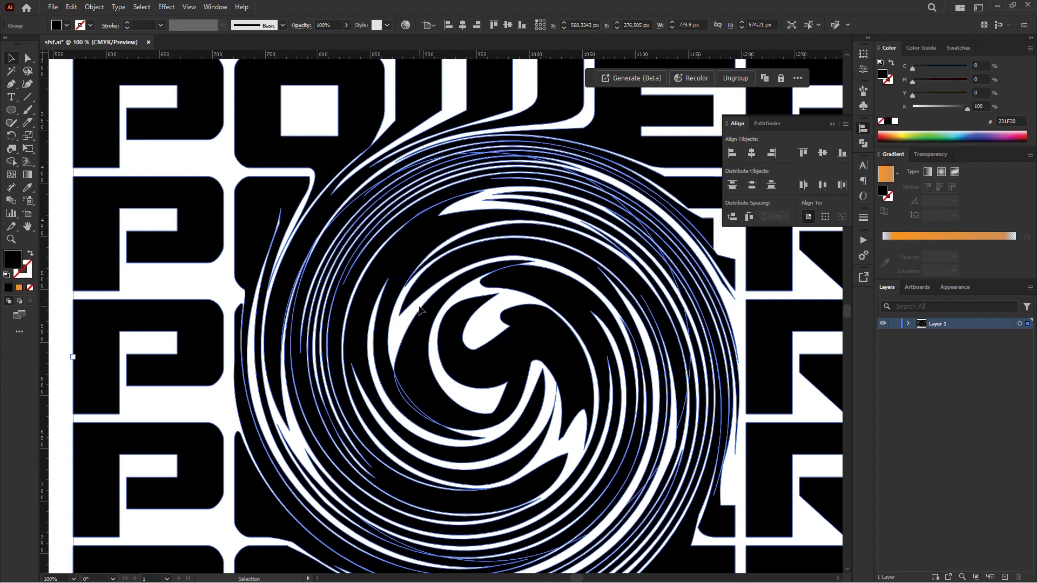
scroll(420, 309, down, 1)
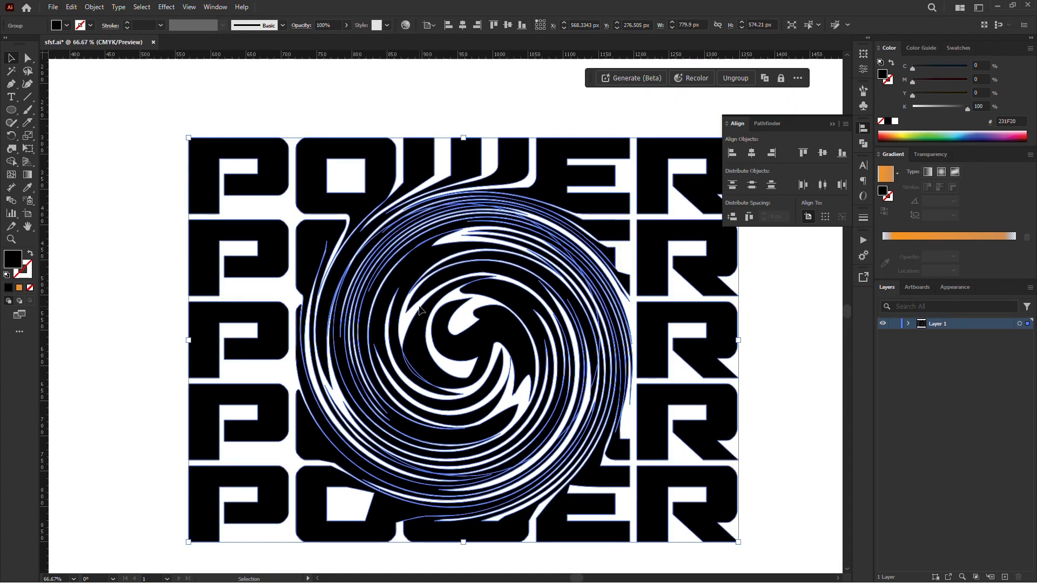
key(shift+m)
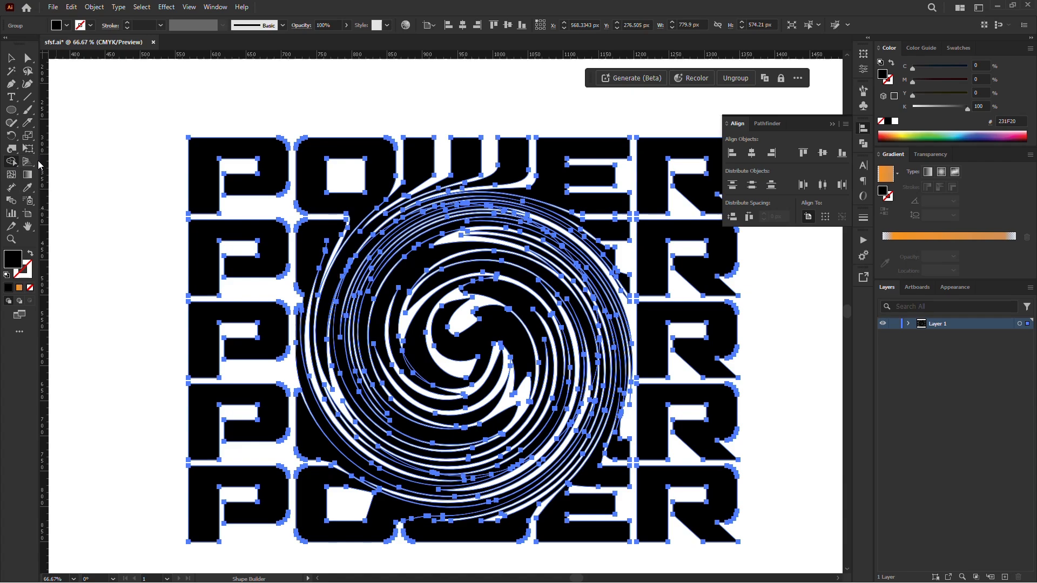
alt+click(428, 328)
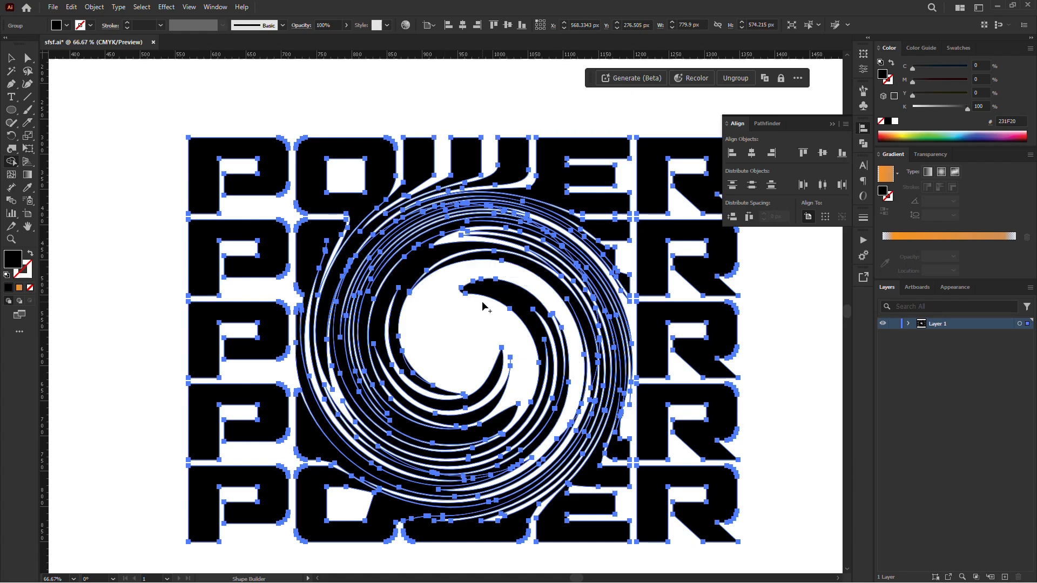
alt+click(503, 310)
alt+click(505, 344)
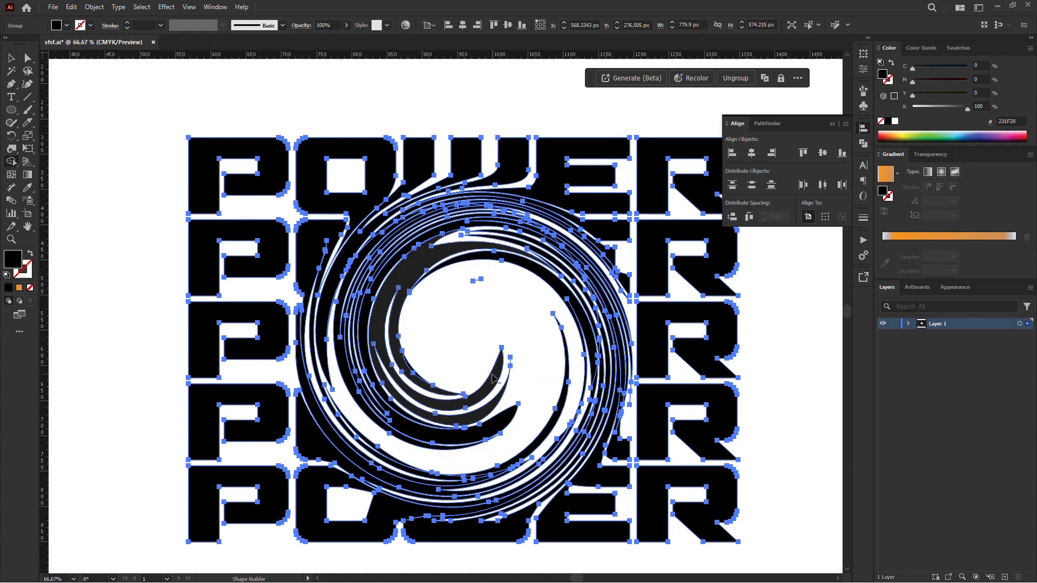
alt+click(491, 373)
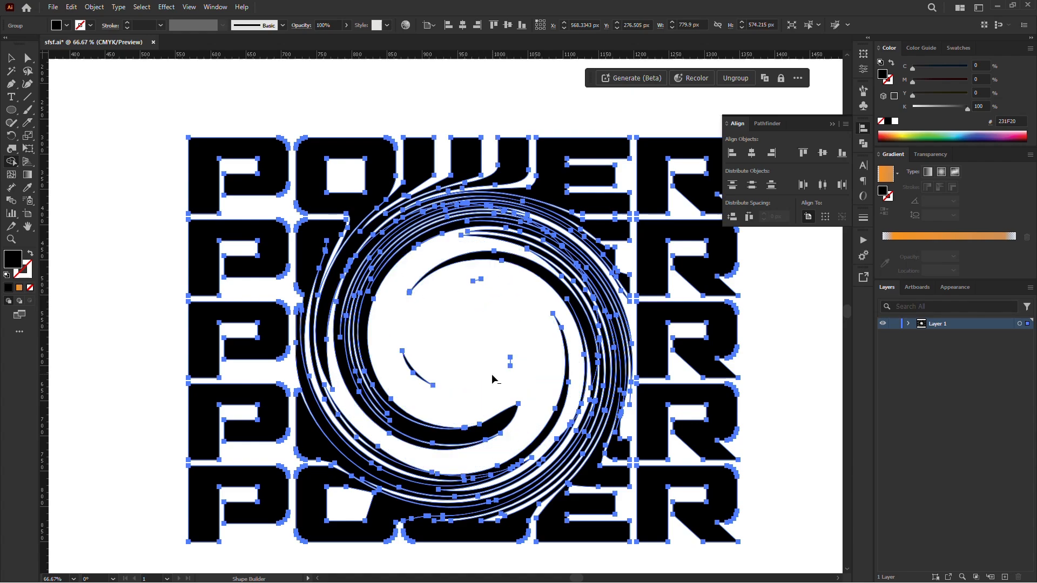
alt+click(452, 265)
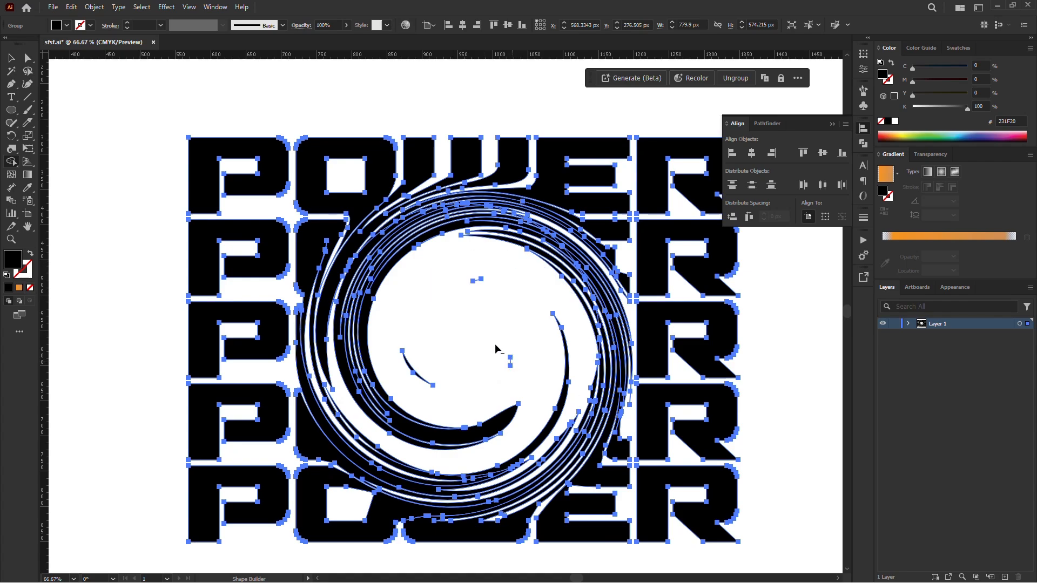
Step: Erase the leftover fragments and thin slivers around the circle's inner edge with the Shape Builder tool, and deselect the artwork
mouse_move(490, 316)
mouse_down()
mouse_move(527, 376)
mouse_move(495, 335)
mouse_move(498, 291)
mouse_move(521, 376)
mouse_up()
drag(391, 334, 462, 402)
key(super+space)
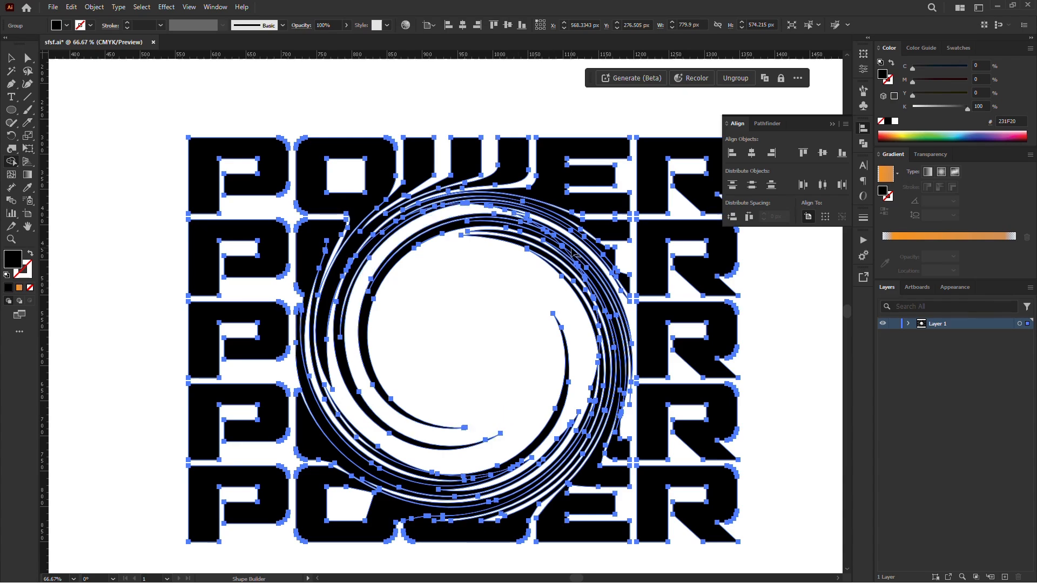
drag(574, 253, 587, 332)
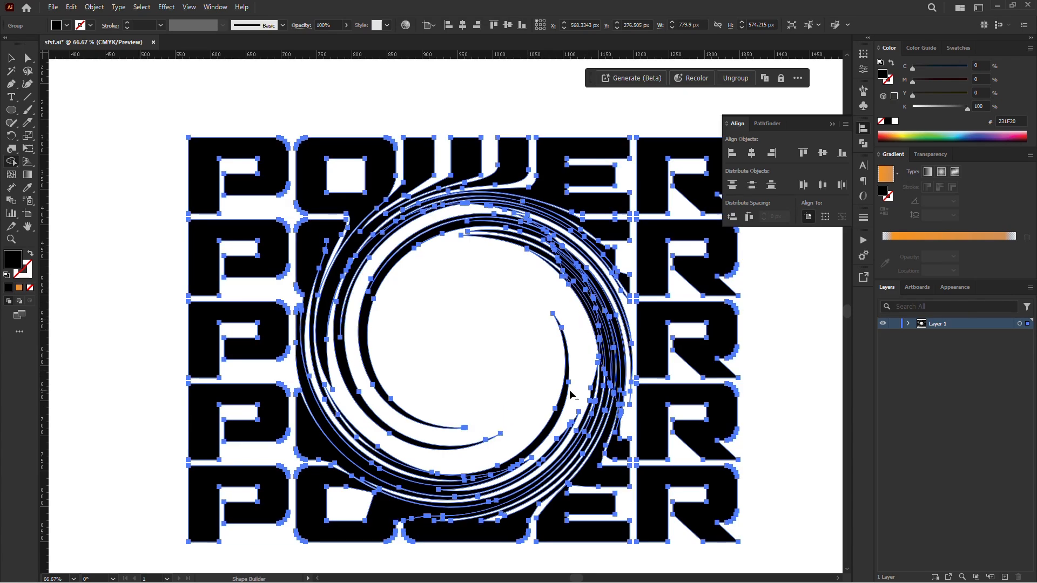
drag(555, 455, 355, 459)
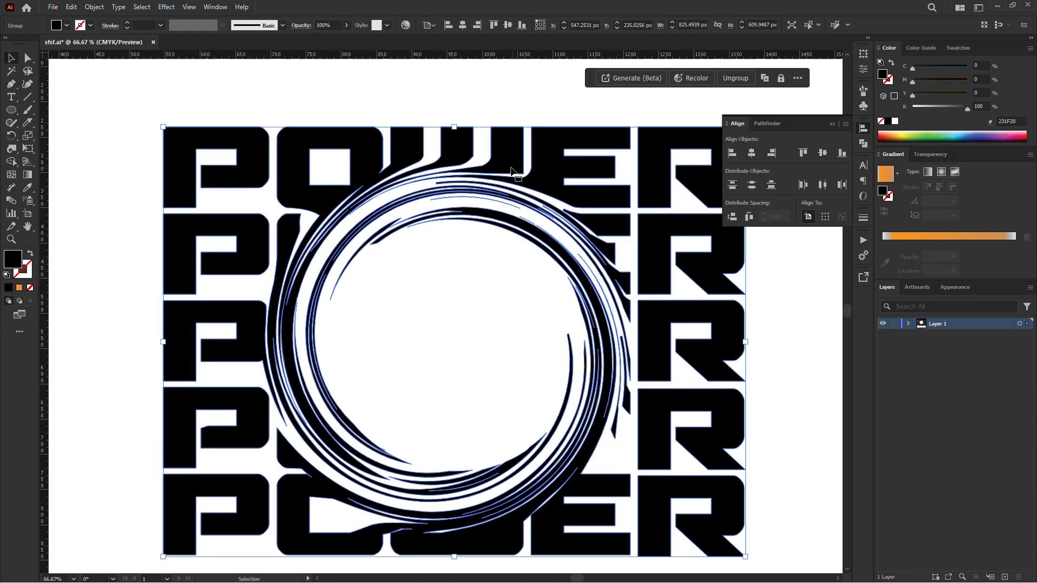
click(525, 110)
click(426, 216)
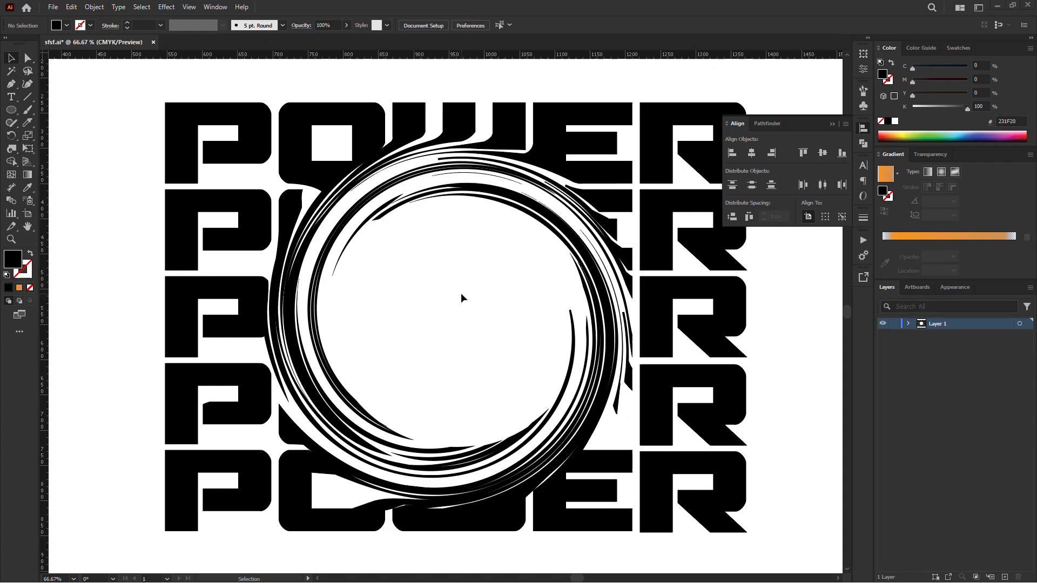
scroll(462, 293, down, 1)
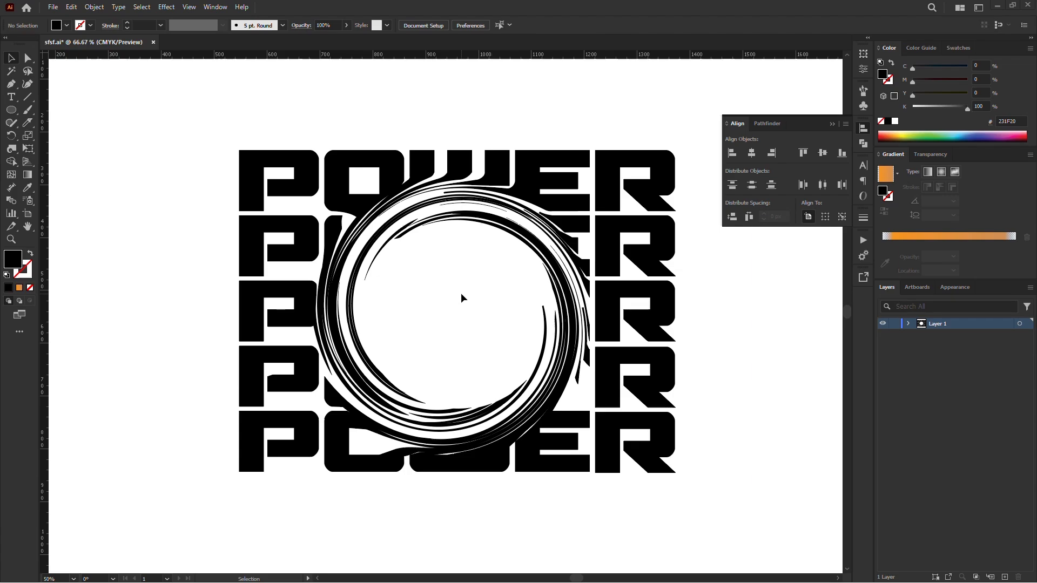
scroll(462, 292, down, 1)
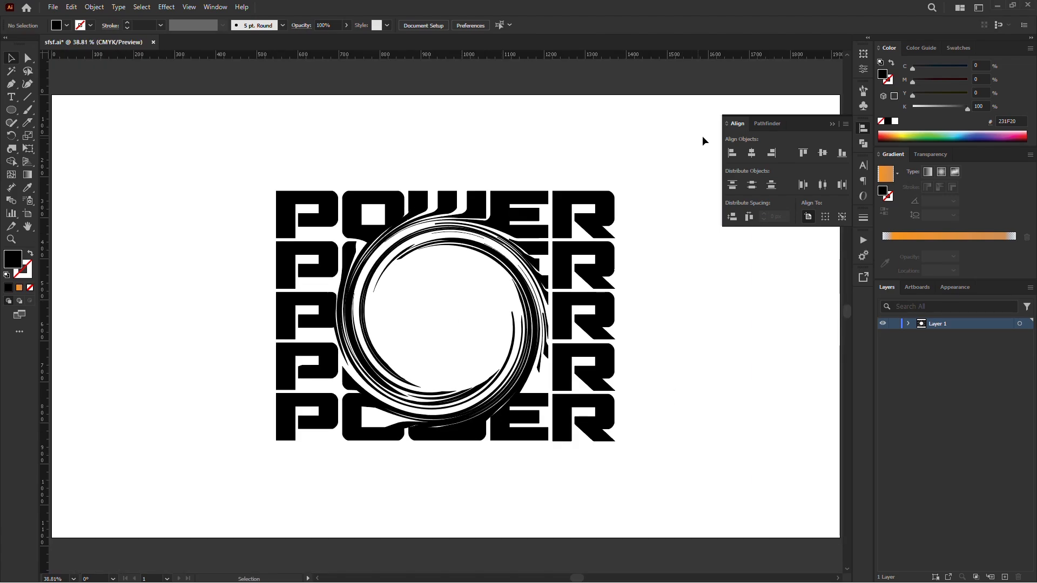
Step: Add the letter "W" as text above the lettering and set its font to Power Broker
click(832, 123)
key(t)
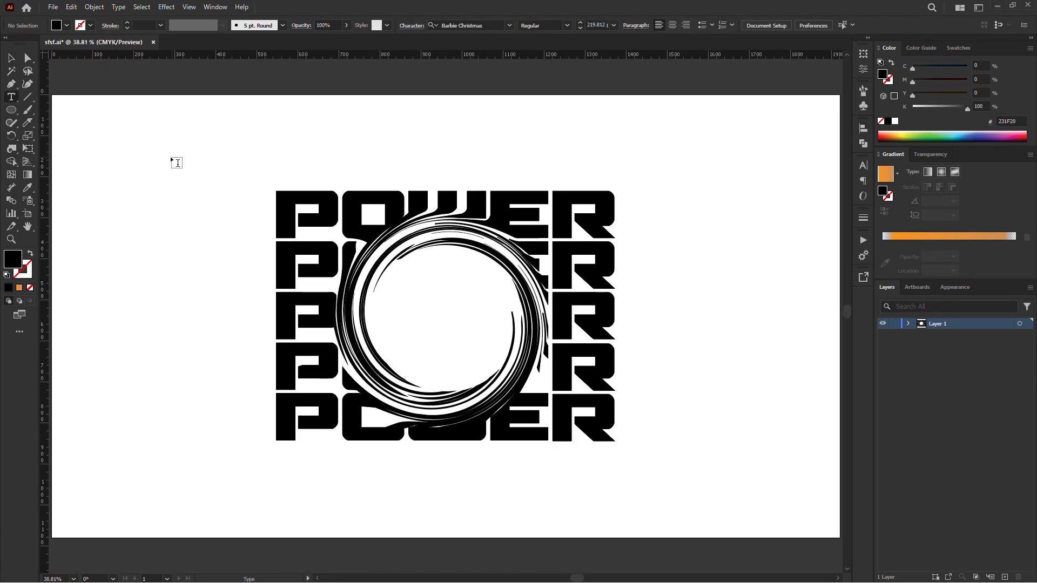
click(169, 158)
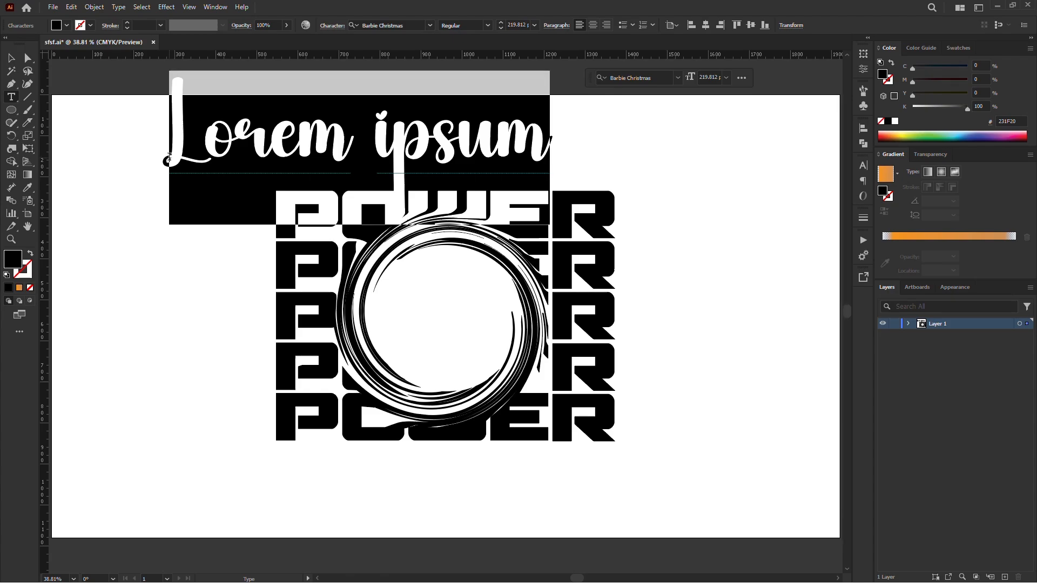
text(W)
click(677, 78)
click(689, 129)
key(Escape)
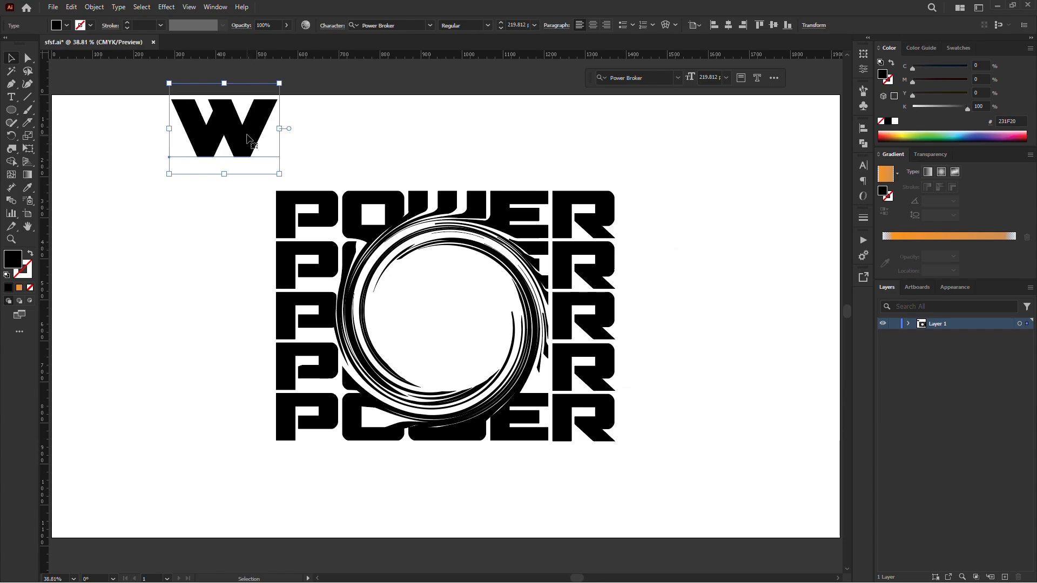
Step: Move the W into the open center of the swirl and convert it to outlines
drag(248, 141, 463, 326)
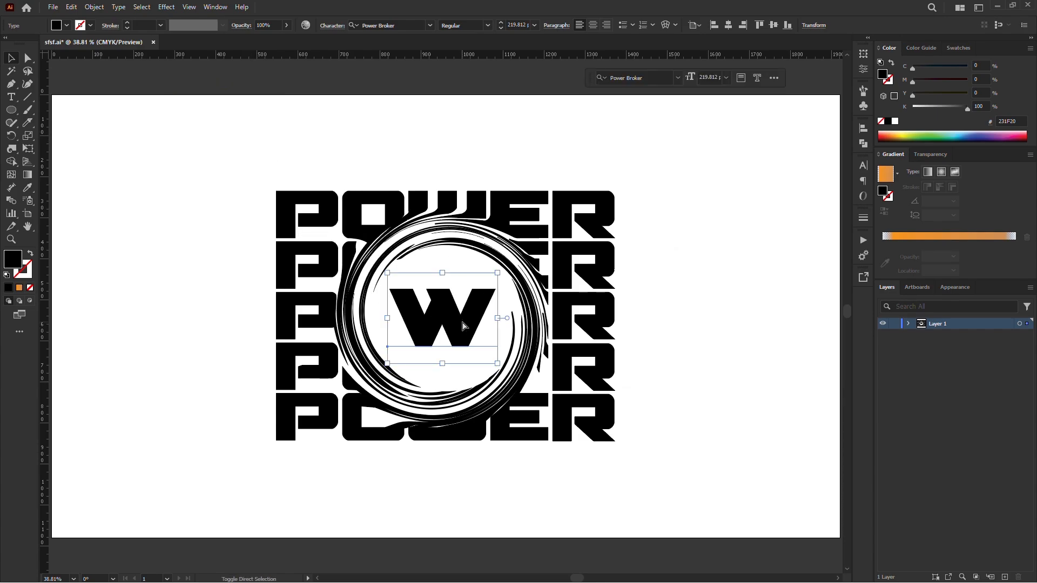
key(ctrl+shift+o)
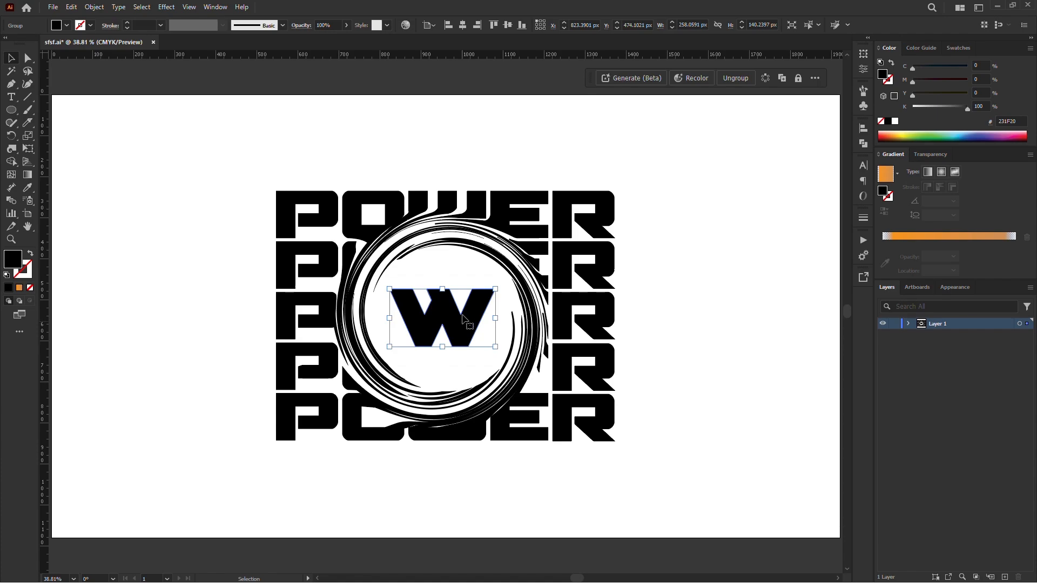
Step: Align the outlined W and the POWER lettering by their horizontal and vertical centers, and deselect them
key(ctrl+a)
key(shift+F7)
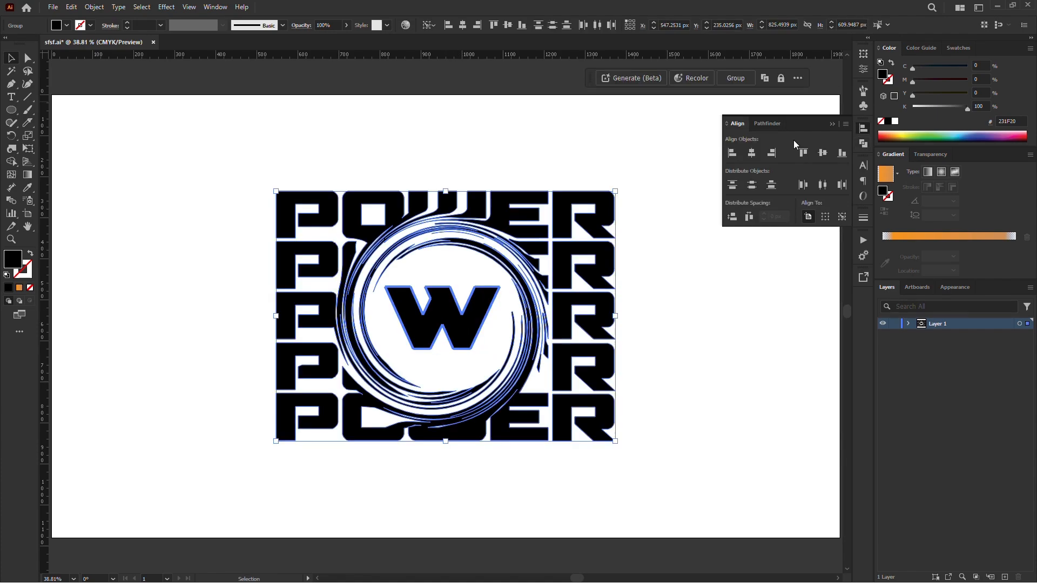
click(751, 153)
click(822, 153)
click(679, 308)
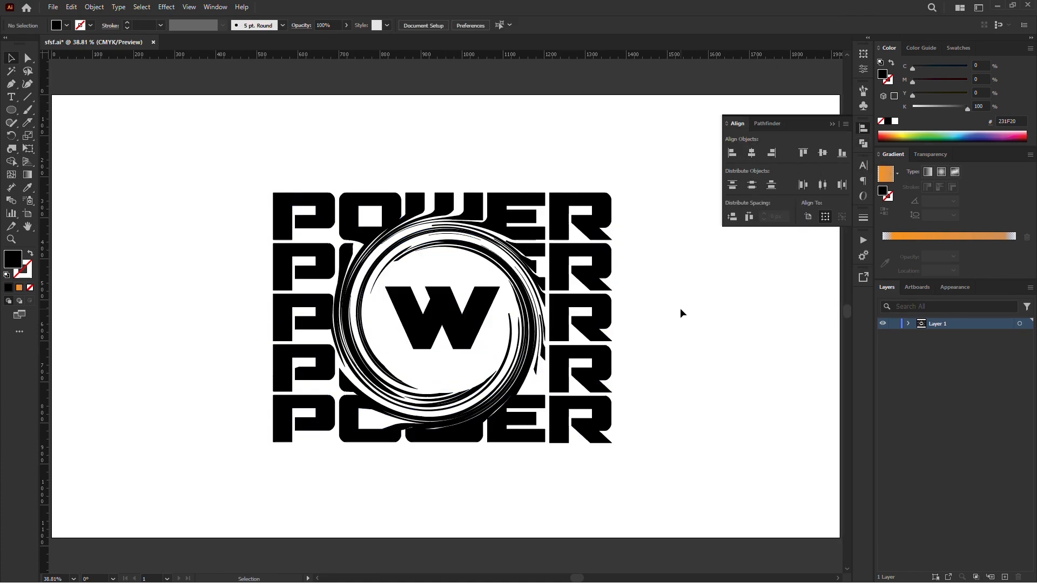
click(832, 124)
Step: Add "Do. Typeface" in a script font beneath the W, scale it down to about 175 px wide, and deselect it
key(t)
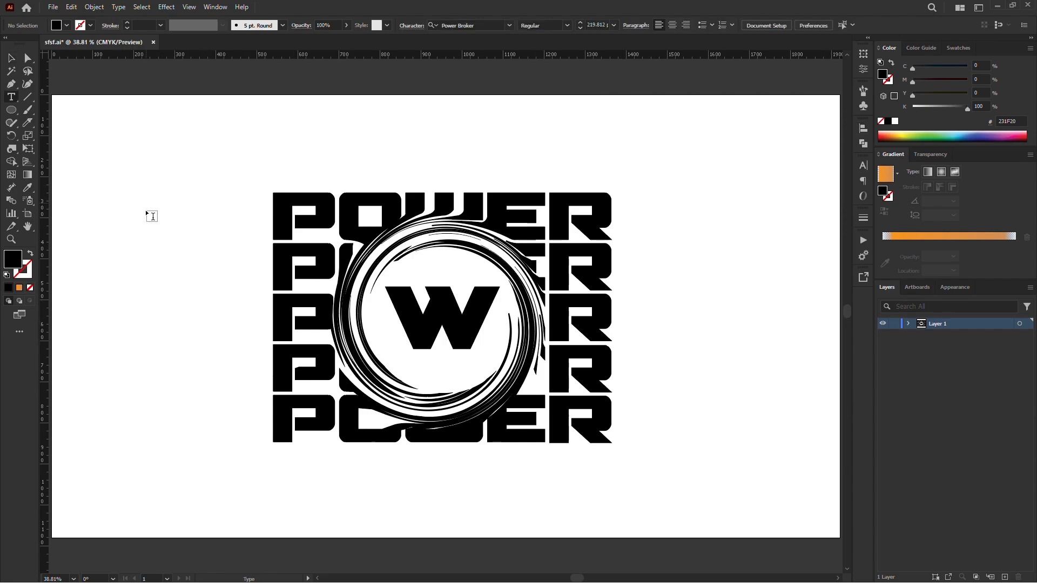
click(182, 199)
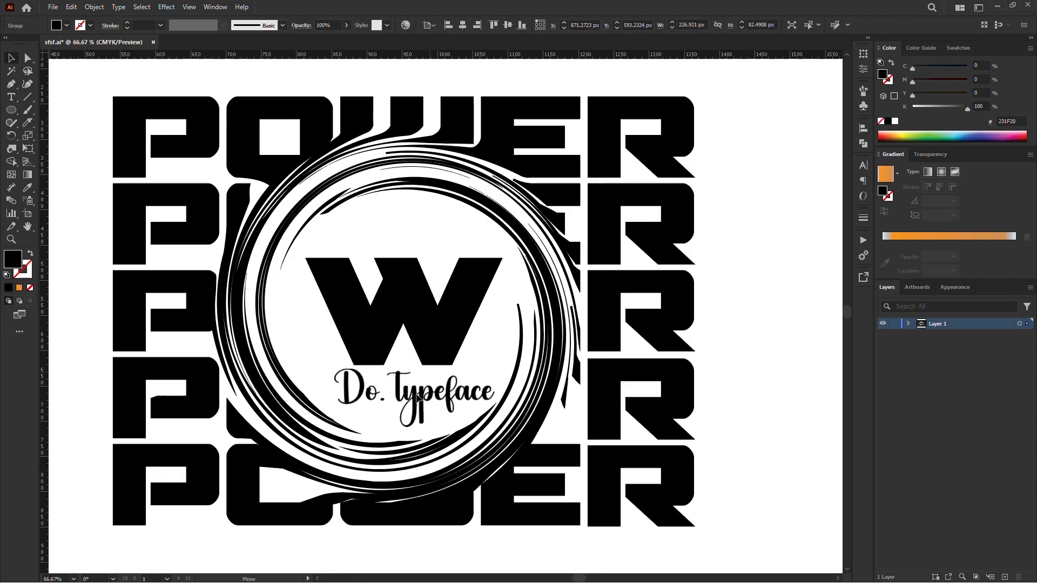
click(418, 398)
drag(416, 368, 428, 393)
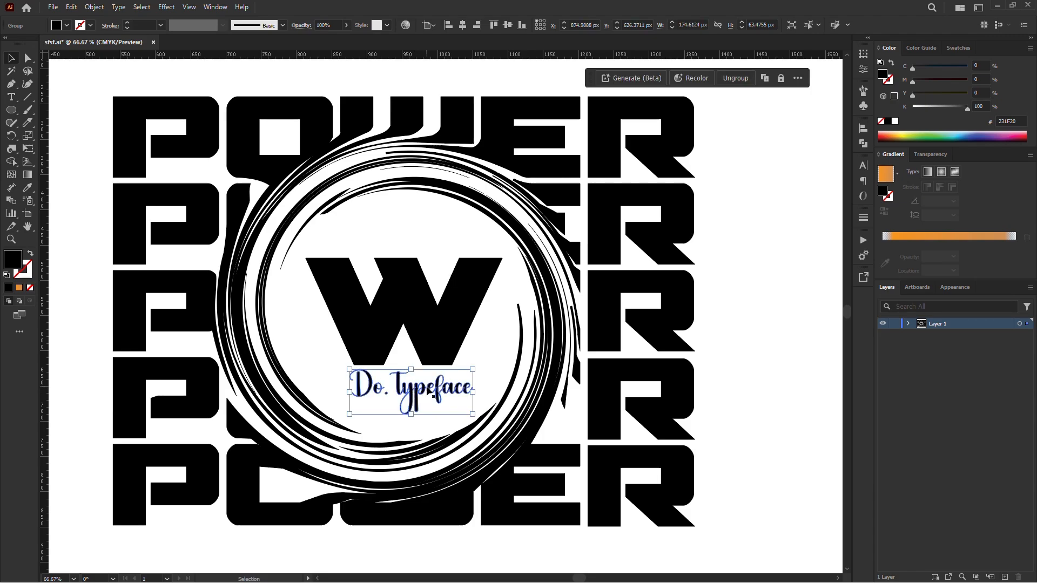
click(722, 352)
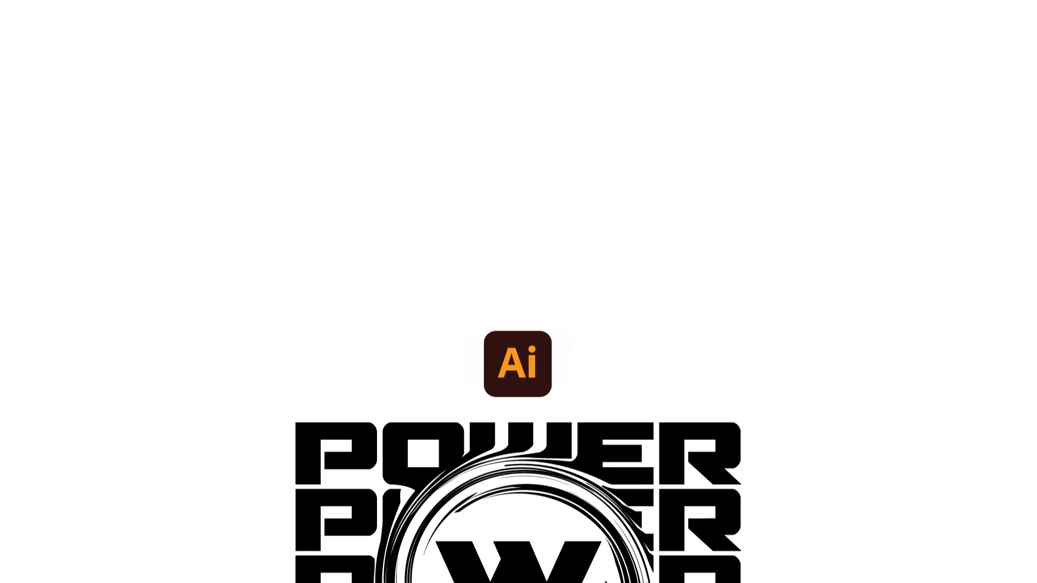